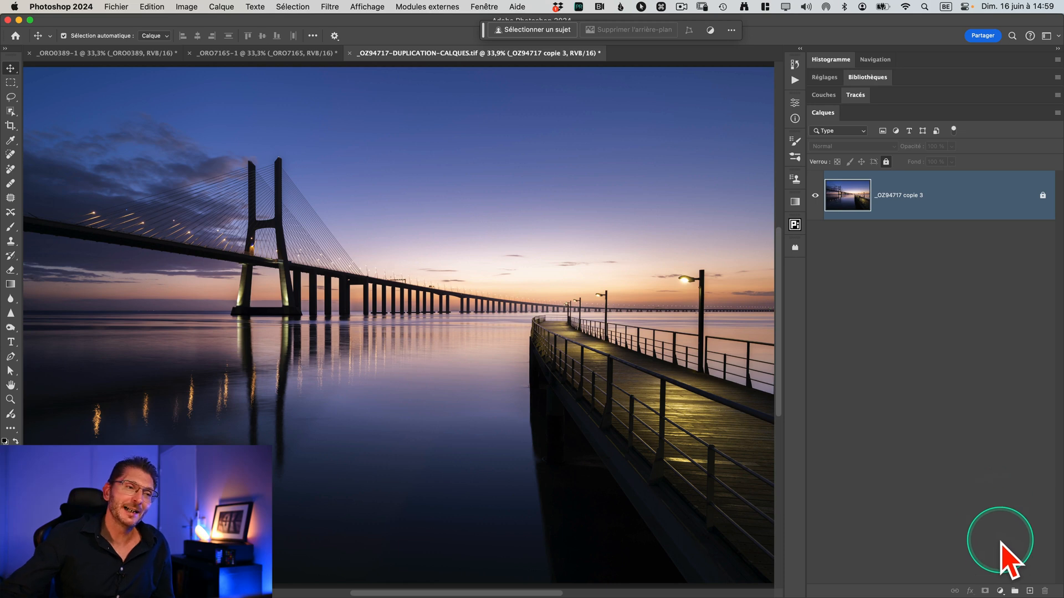
Step: Add a gradient map (Courbe de transfert de dégradé) adjustment layer above the bridge photo
{"action": "left_click", "coordinate": [1000, 592]}
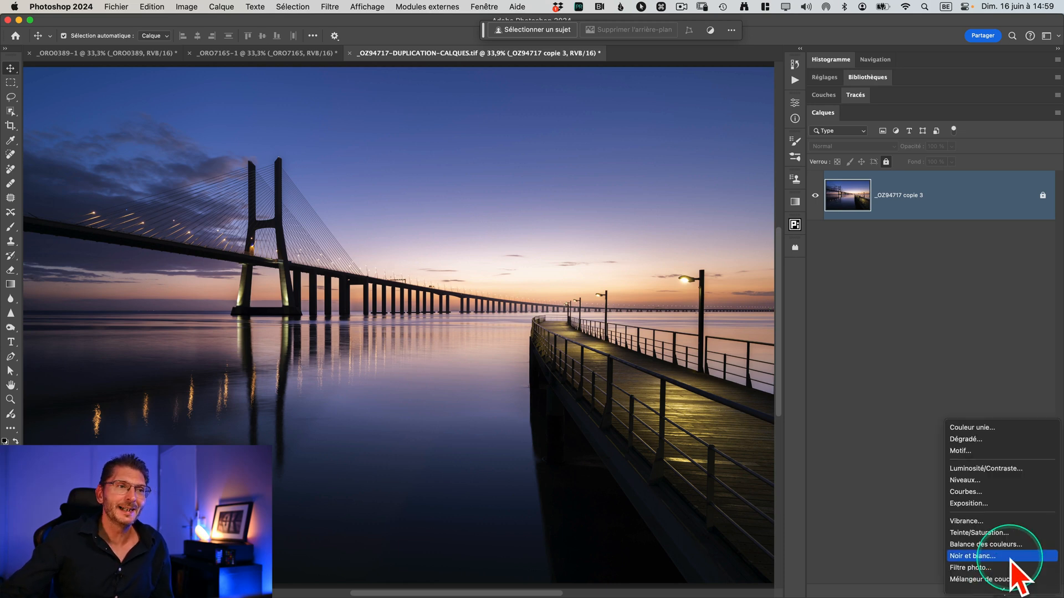
{"action": "scroll", "coordinate": [1048, 577], "scroll_direction": "up", "scroll_amount": 5}
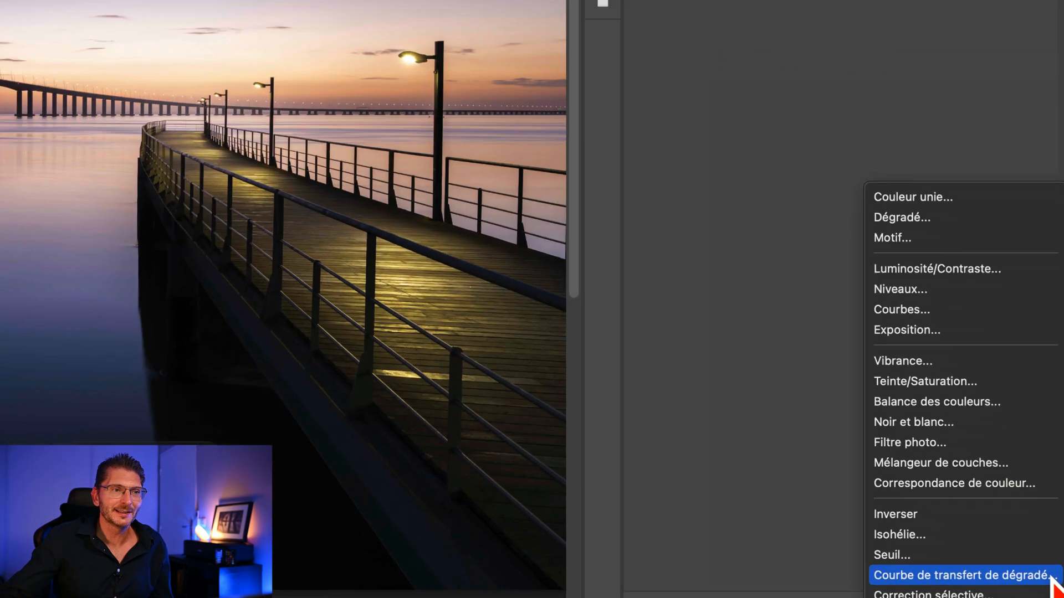
{"action": "scroll", "coordinate": [1046, 580], "scroll_direction": "down", "scroll_amount": 5}
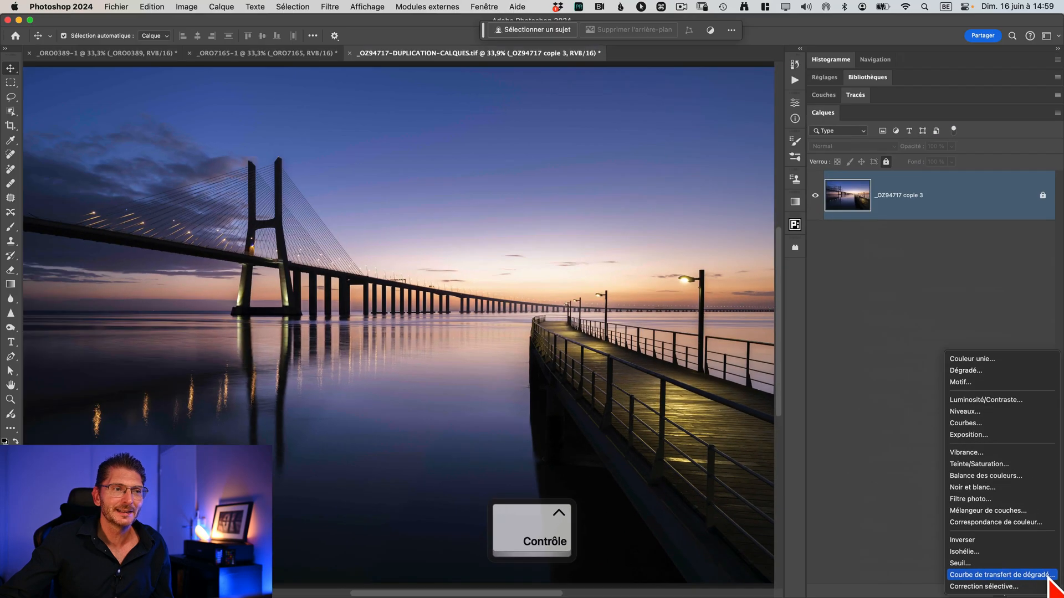
{"action": "left_click", "coordinate": [1049, 576]}
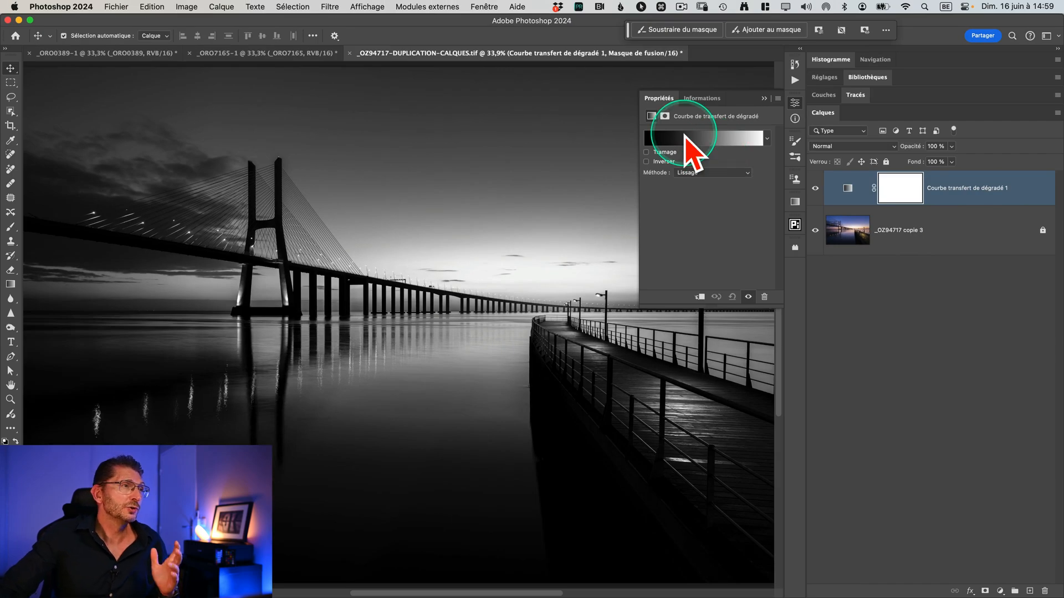
Step: Edit the gradient map's gradient and try the Bleu_27 preset from the Bleus group
{"action": "left_click", "coordinate": [685, 136]}
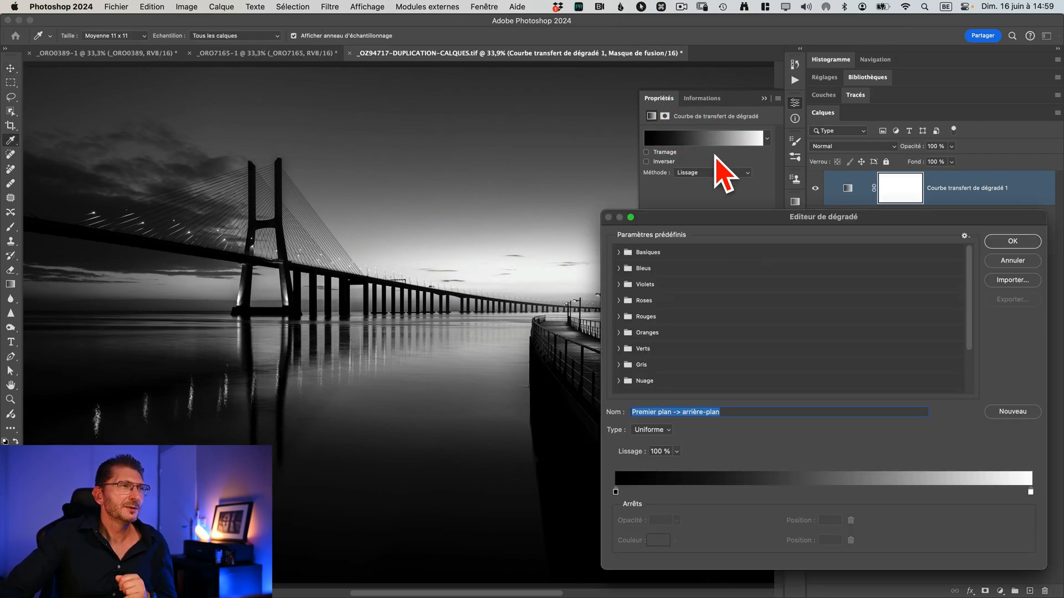
{"action": "left_click_drag", "start_coordinate": [724, 219], "coordinate": [633, 161]}
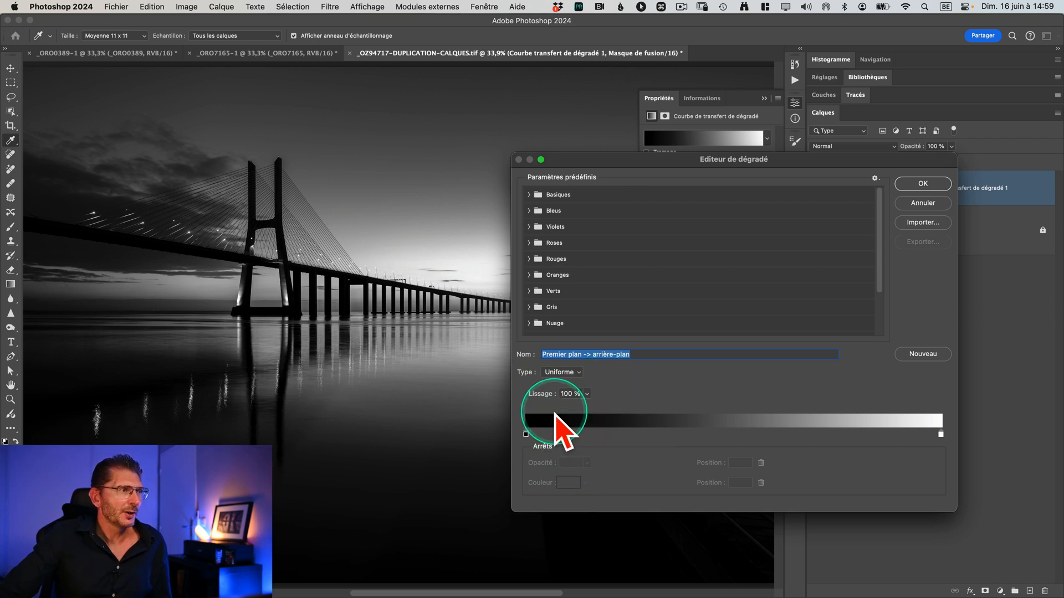
{"action": "left_click", "coordinate": [529, 211]}
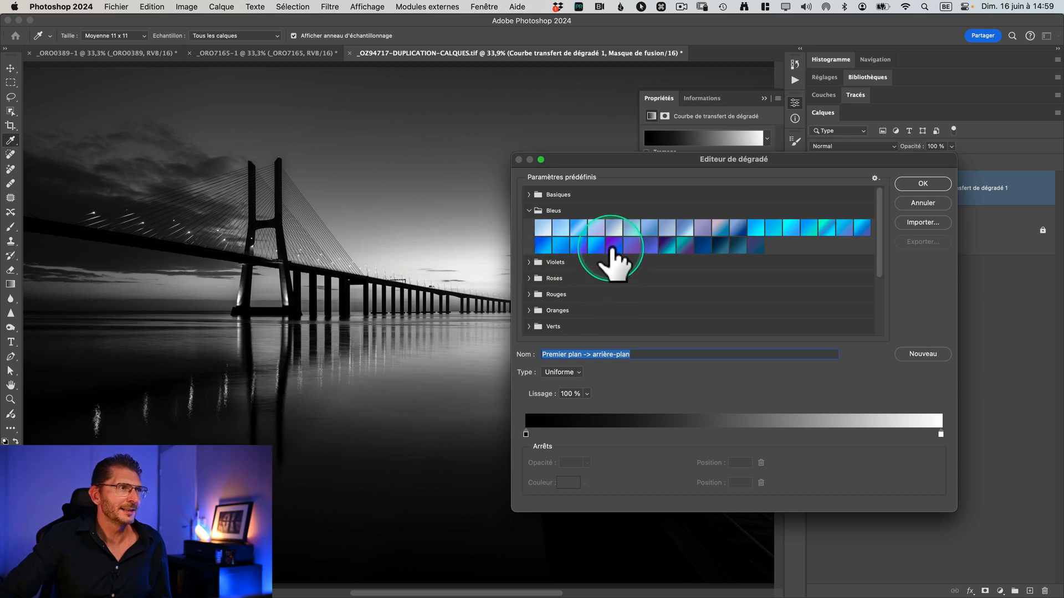
{"action": "left_click", "coordinate": [666, 245]}
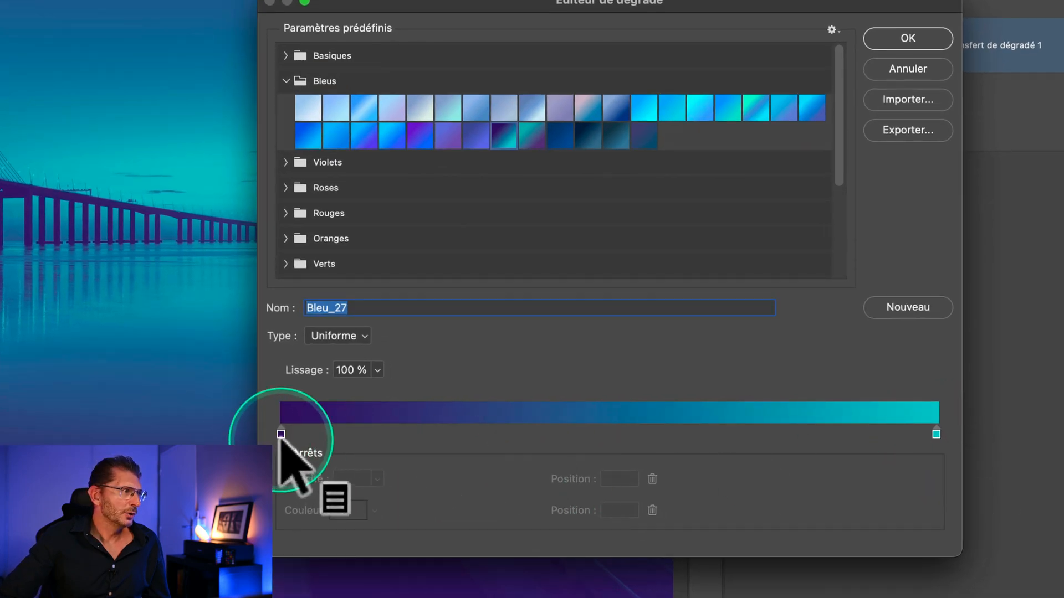
{"action": "key", "text": "ctrl"}
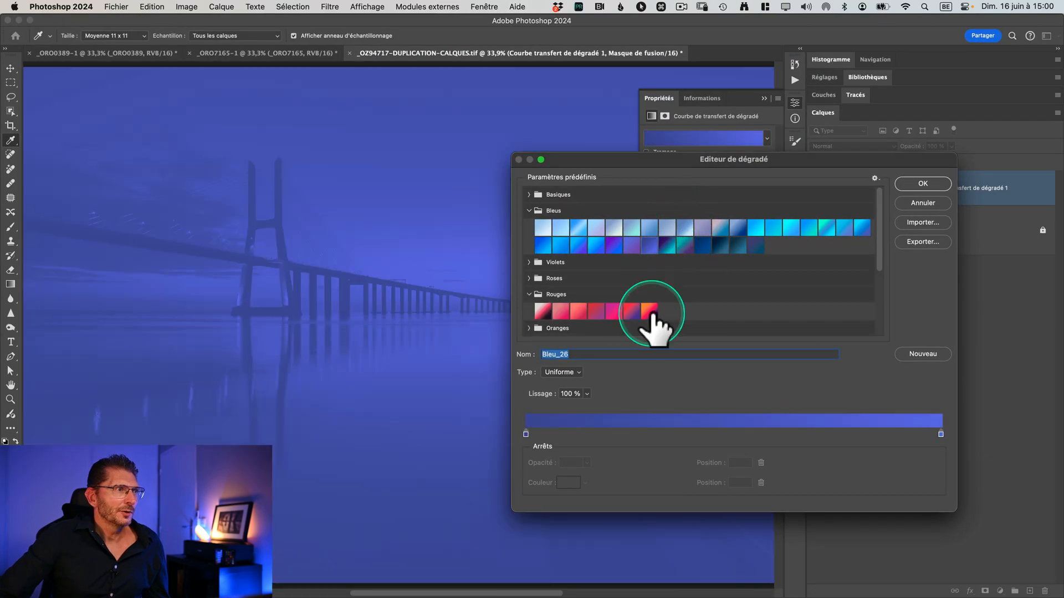
Step: Apply the Rouge_07 preset from the Rouges group to the gradient map and invert the gradient
{"action": "left_click", "coordinate": [649, 312]}
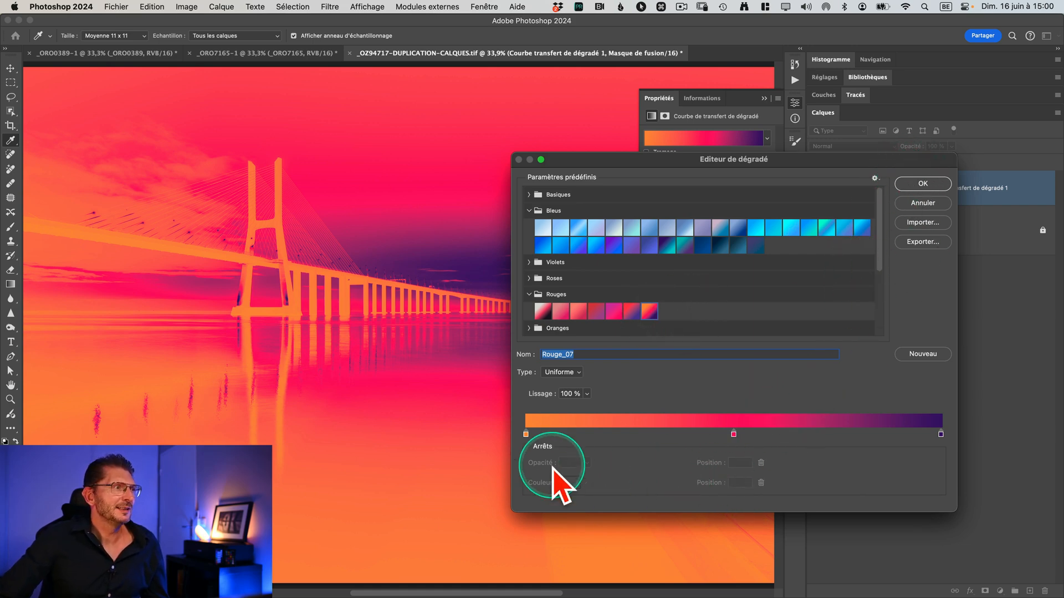
{"action": "key", "text": "ctrl"}
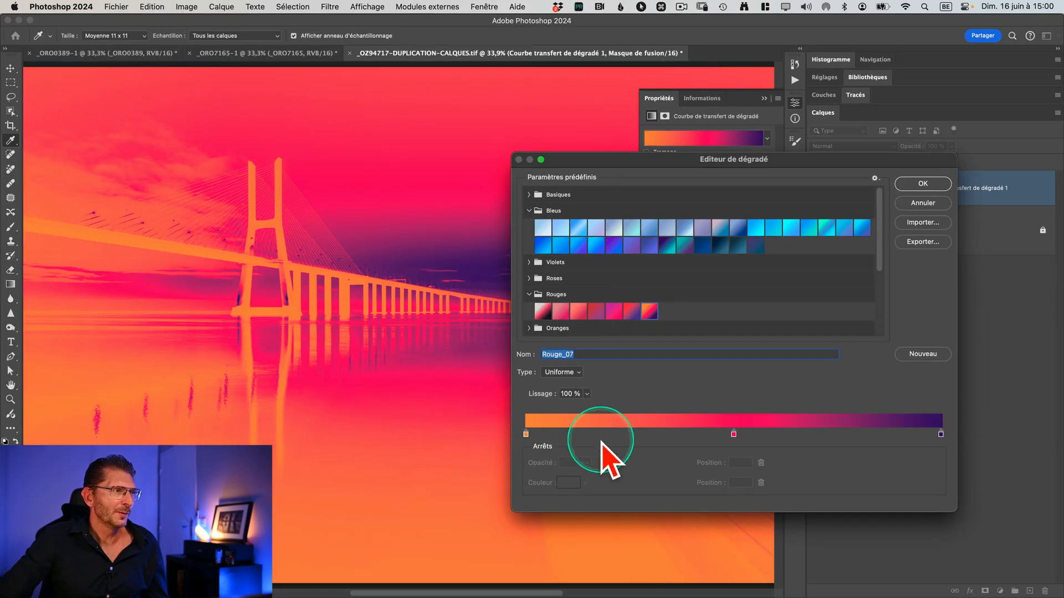
{"action": "key", "text": "ctrl"}
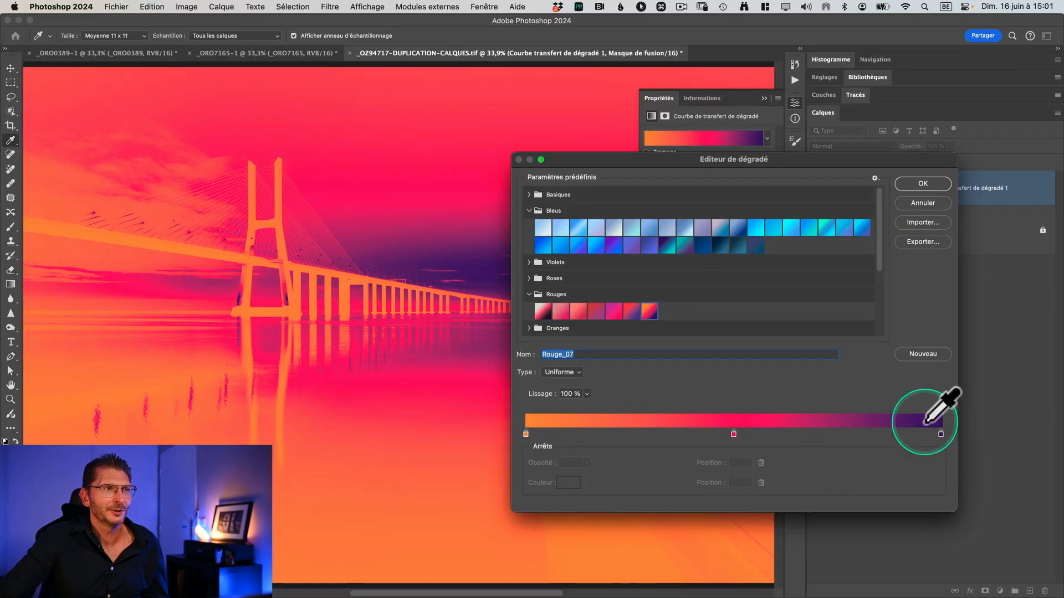
{"action": "left_click", "coordinate": [923, 184]}
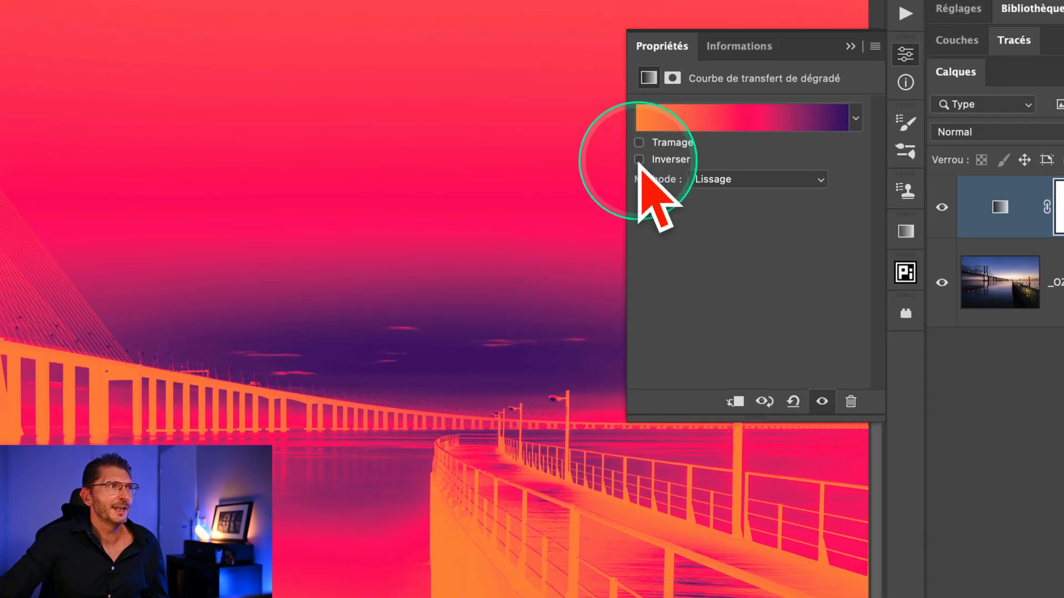
{"action": "left_click", "coordinate": [639, 160]}
{"action": "key", "text": "ctrl"}
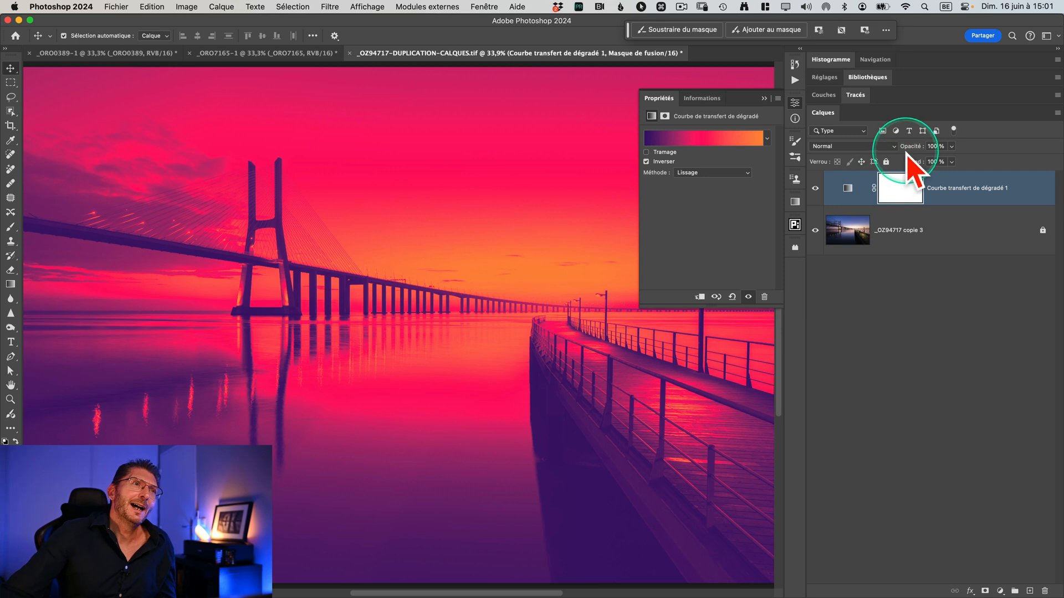
Step: Set the gradient map layer's blend mode to Lumière tamisée and compare the photo with the layer hidden and shown
{"action": "left_click", "coordinate": [890, 147]}
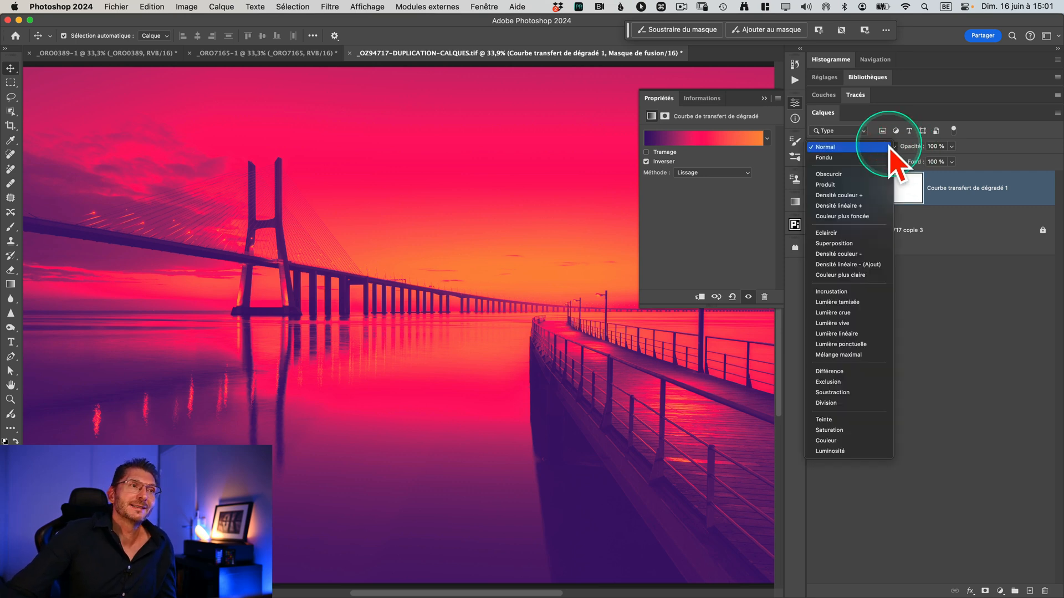
{"action": "key", "text": "ctrl"}
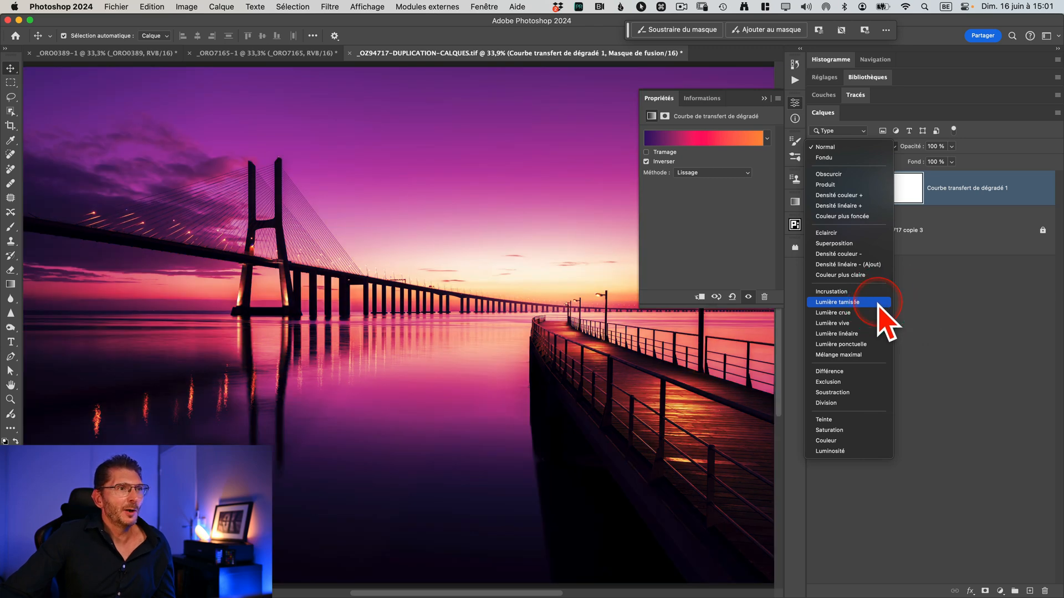
{"action": "left_click", "coordinate": [879, 303]}
{"action": "left_click", "coordinate": [814, 188]}
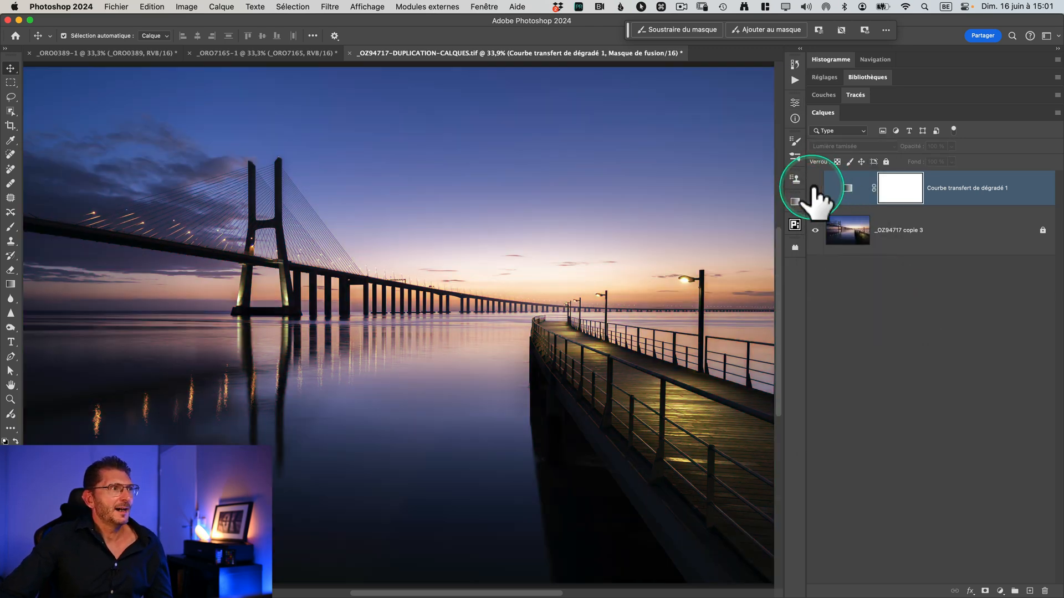
{"action": "left_click", "coordinate": [814, 187]}
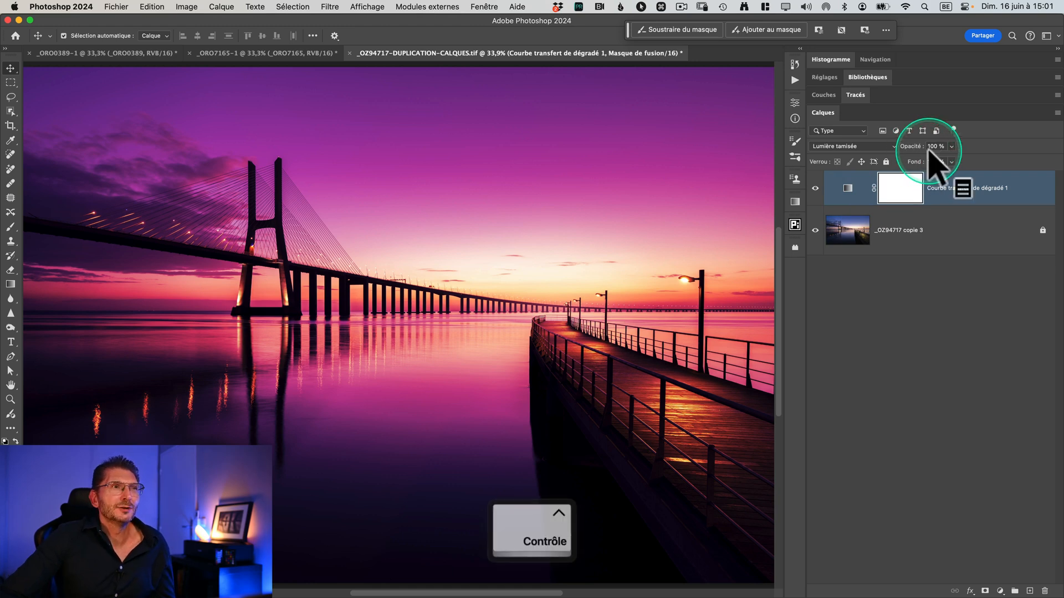
Step: Lower the gradient map layer's opacity to 60% and toggle its visibility to compare the effect
{"action": "scroll", "coordinate": [921, 151], "scroll_direction": "up", "scroll_amount": 5}
{"action": "left_click_drag", "start_coordinate": [917, 149], "coordinate": [854, 147]}
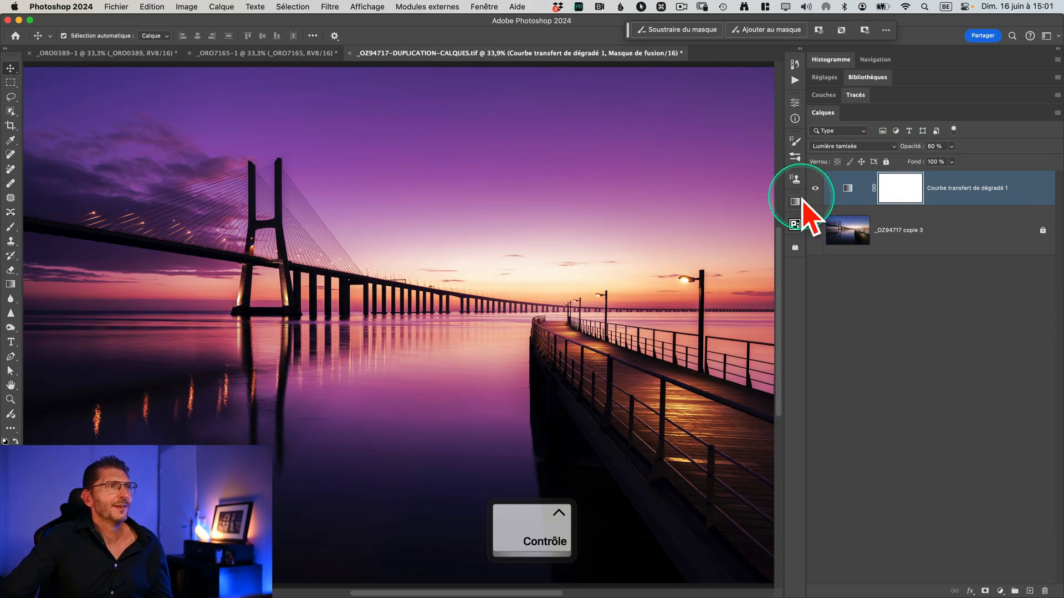
{"action": "left_click", "coordinate": [815, 189]}
{"action": "left_click", "coordinate": [815, 189]}
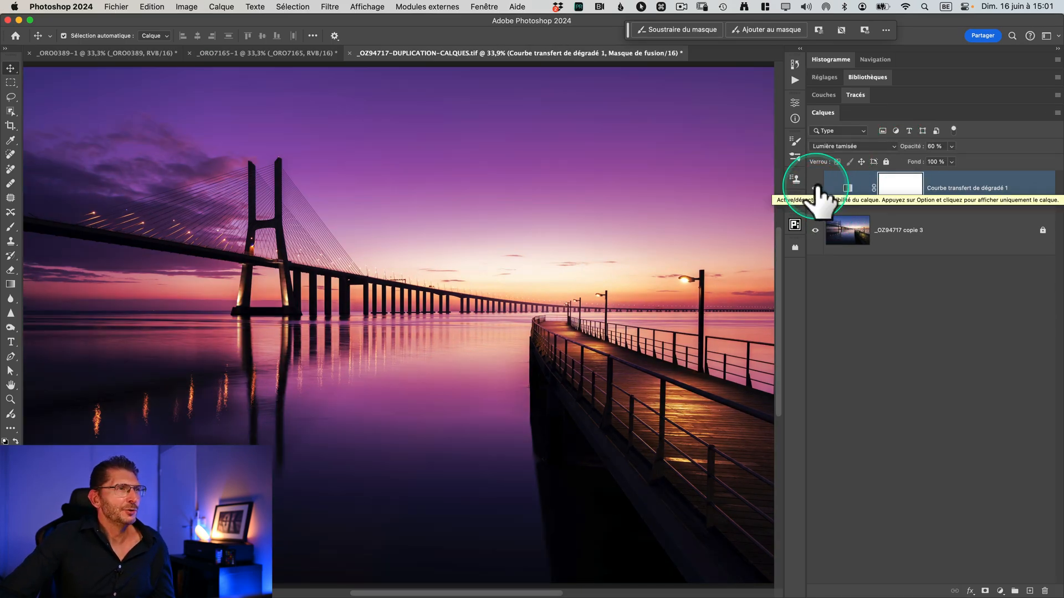
{"action": "left_click", "coordinate": [815, 189]}
{"action": "left_click", "coordinate": [815, 188]}
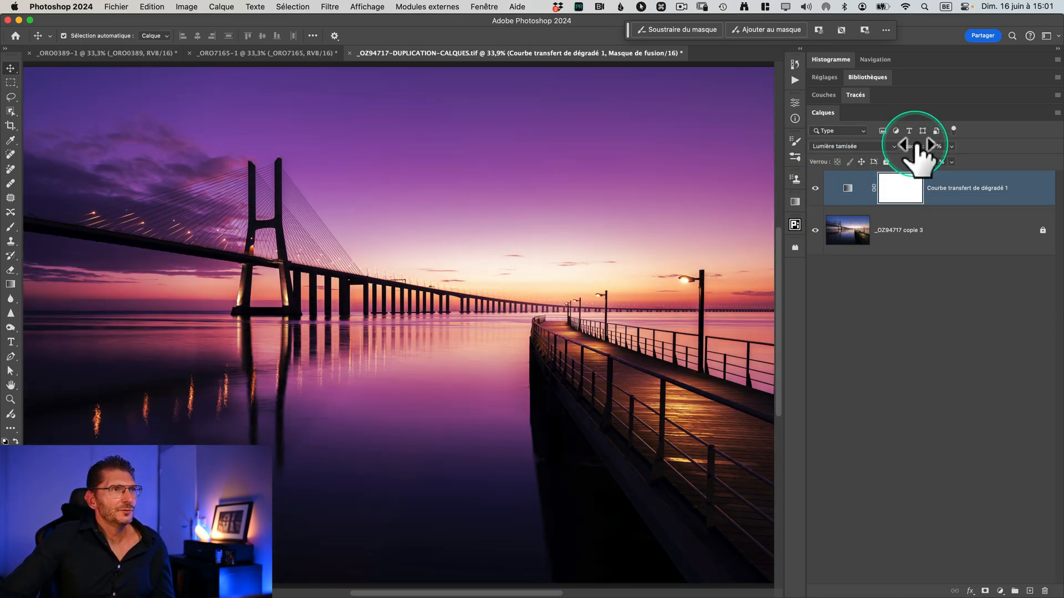
Step: Restore the gradient map layer's opacity to 100% and preview the Incrustation blend mode
{"action": "left_click_drag", "start_coordinate": [913, 147], "coordinate": [1026, 148]}
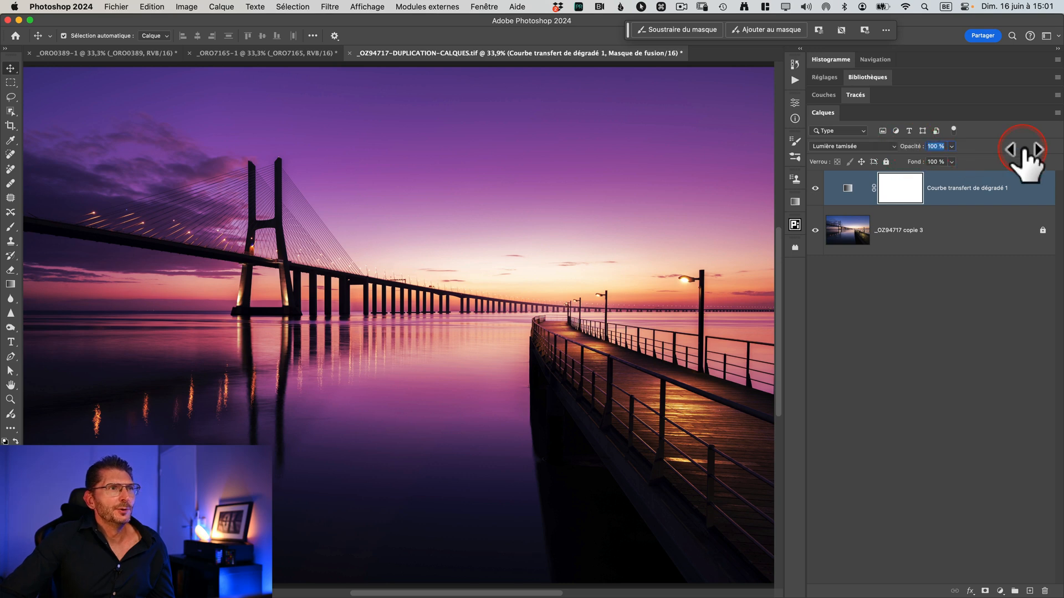
{"action": "left_click", "coordinate": [886, 149]}
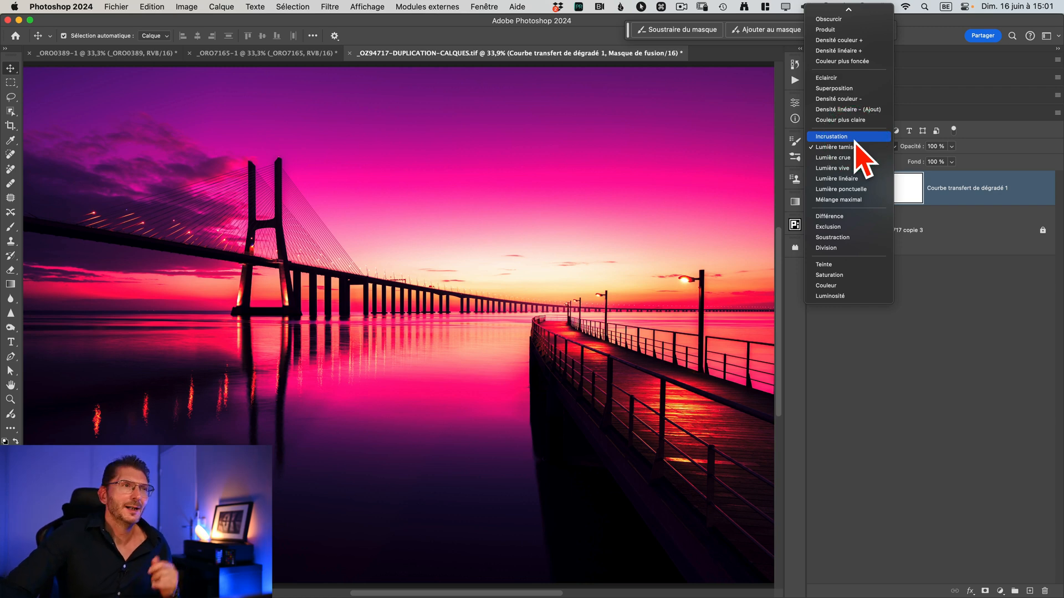
{"action": "left_click", "coordinate": [994, 361]}
Step: Reopen the gradient map's gradient for editing and expand all preset subfolders under Dégradés hérités
{"action": "left_click", "coordinate": [680, 144]}
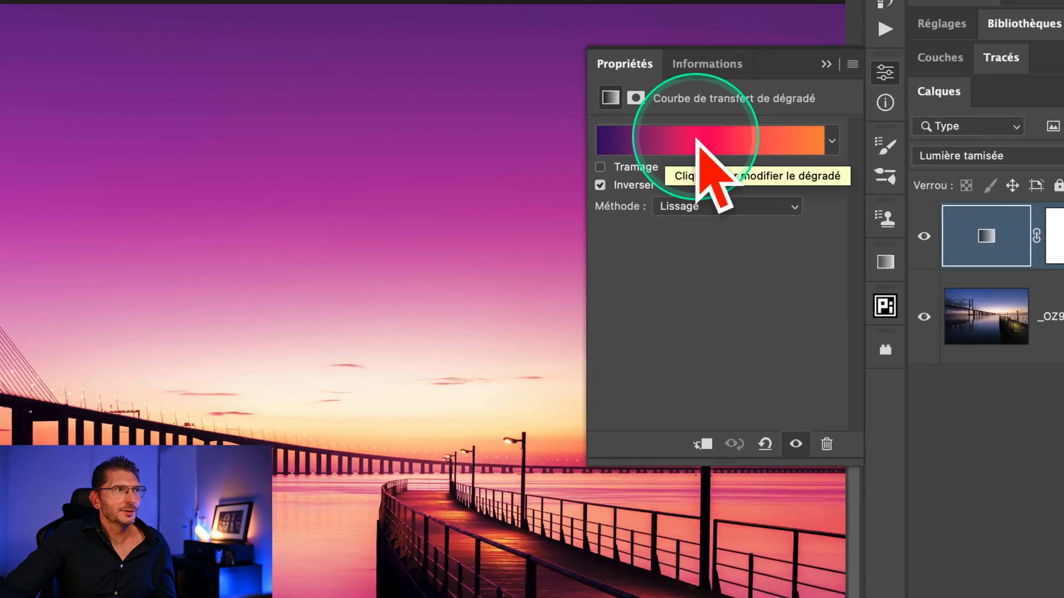
{"action": "left_click", "coordinate": [699, 142]}
{"action": "scroll", "coordinate": [685, 282], "scroll_direction": "down", "scroll_amount": 3}
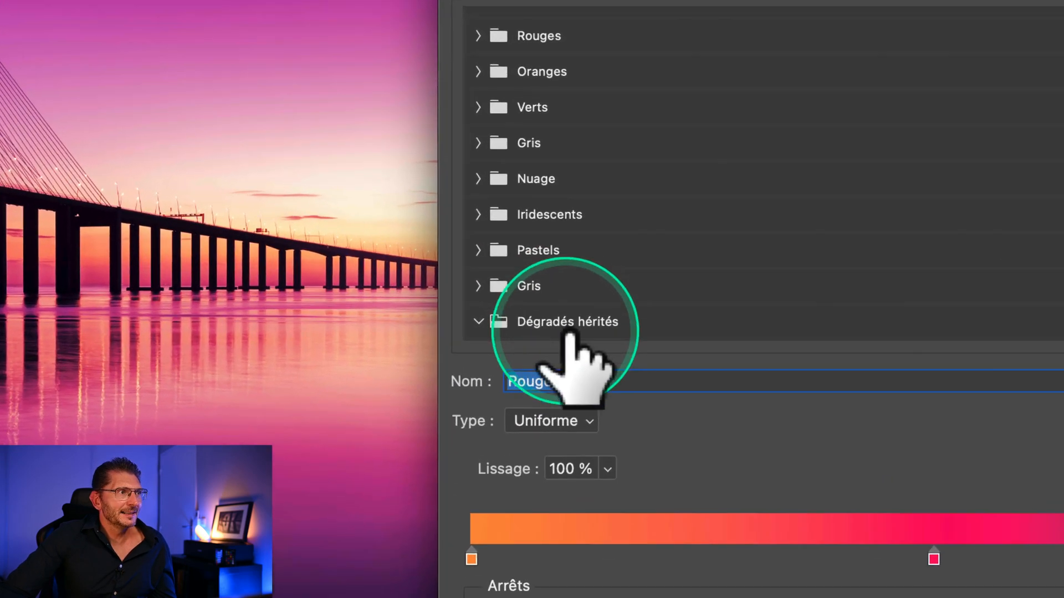
{"action": "scroll", "coordinate": [566, 332], "scroll_direction": "down", "scroll_amount": 10}
{"action": "scroll", "coordinate": [577, 328], "scroll_direction": "up", "scroll_amount": 7}
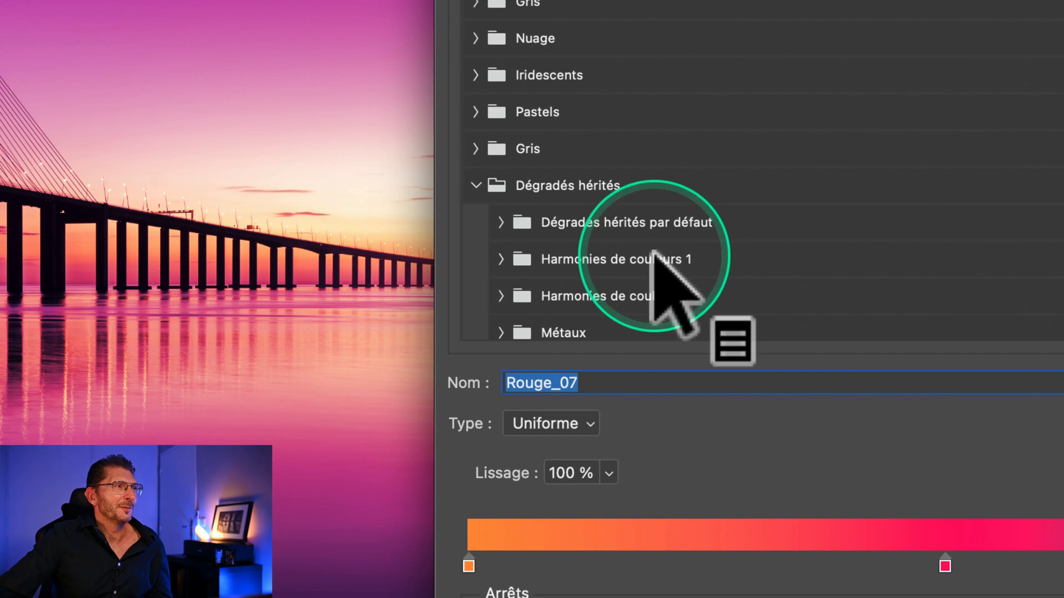
{"action": "scroll", "coordinate": [654, 257], "scroll_direction": "down", "scroll_amount": 5}
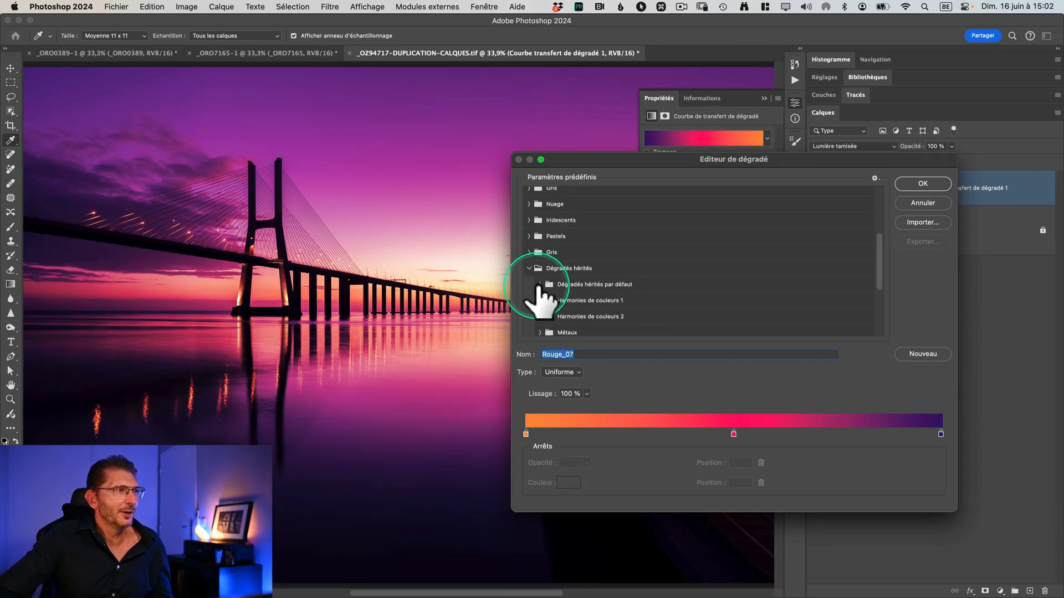
{"action": "left_click_drag", "start_coordinate": [611, 160], "coordinate": [609, 111]}
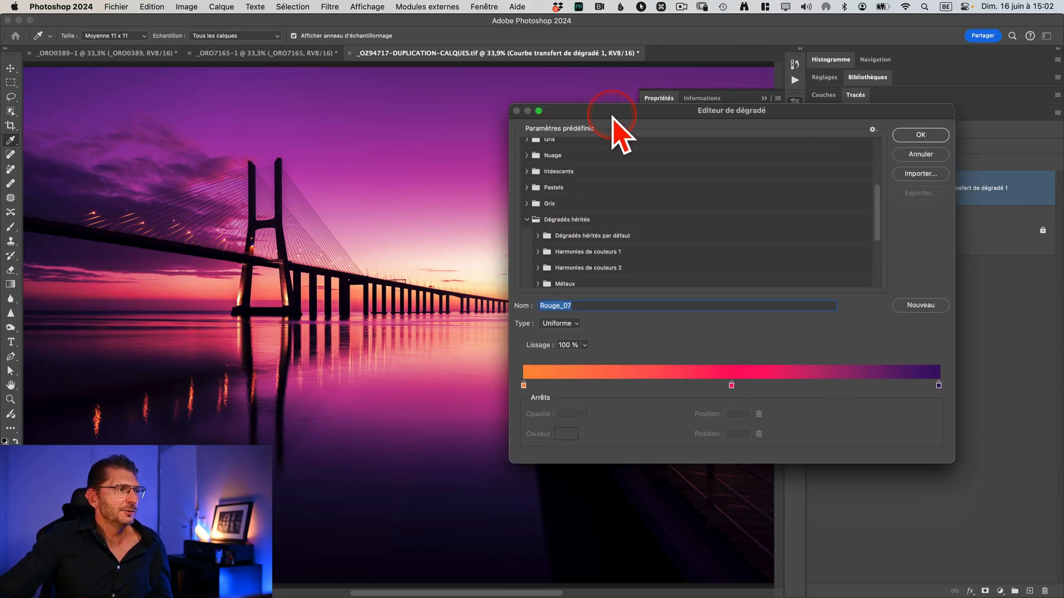
{"action": "left_click", "coordinate": [538, 235]}
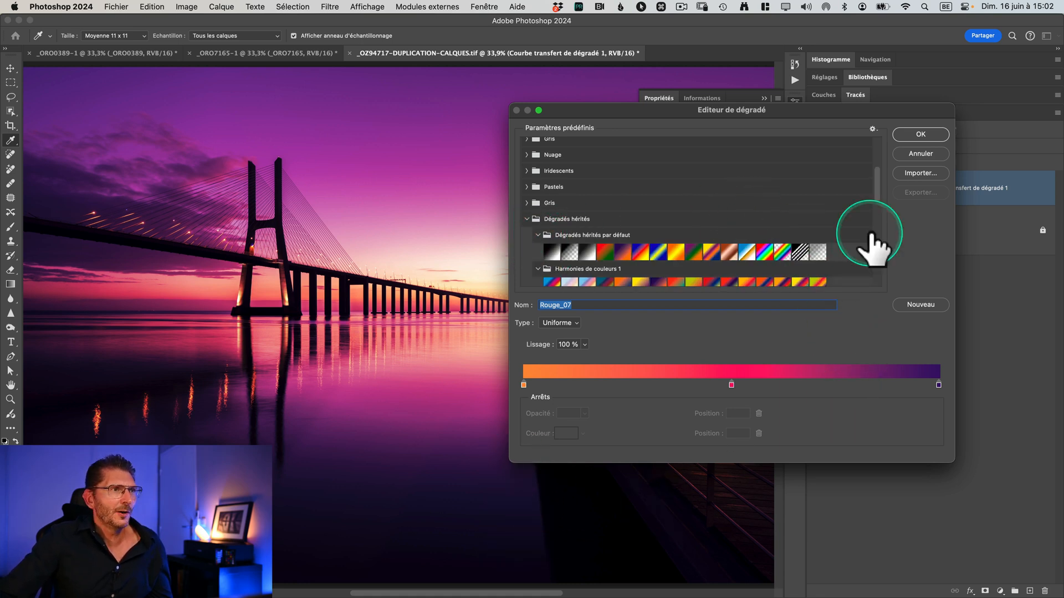
Step: Try the blue presets of the Virage photographique group, including Bleu 2, on the gradient map
{"action": "scroll", "coordinate": [560, 232], "scroll_direction": "down", "scroll_amount": 5}
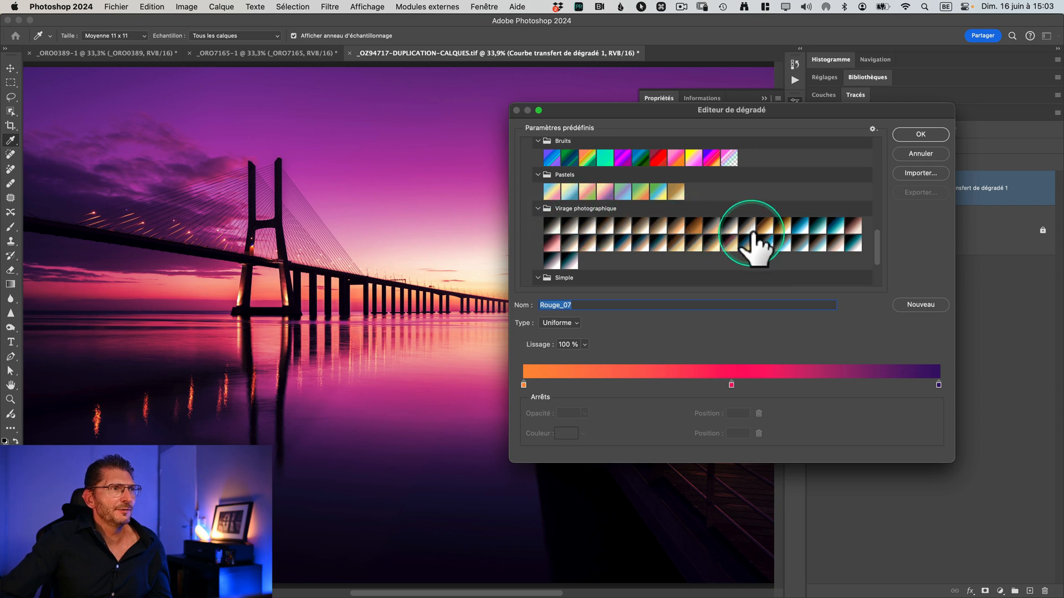
{"action": "left_click", "coordinate": [801, 227]}
{"action": "left_click", "coordinate": [819, 226]}
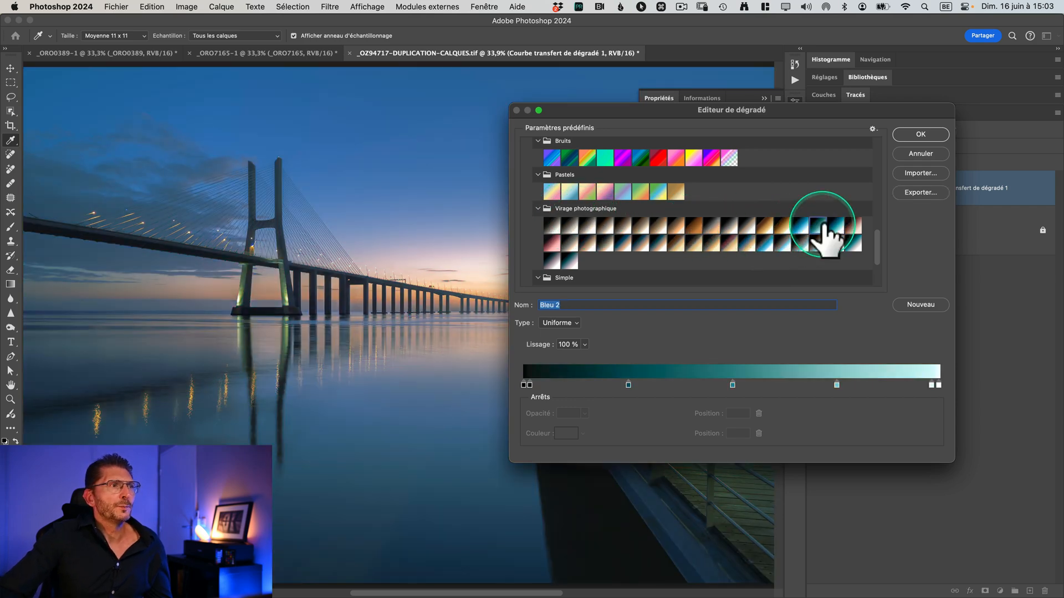
Step: Apply the "Bleu violet, Jaune orange" preset from Harmonies de couleurs 1 and turn off the gradient's inversion
{"action": "scroll", "coordinate": [652, 230], "scroll_direction": "up", "scroll_amount": 5}
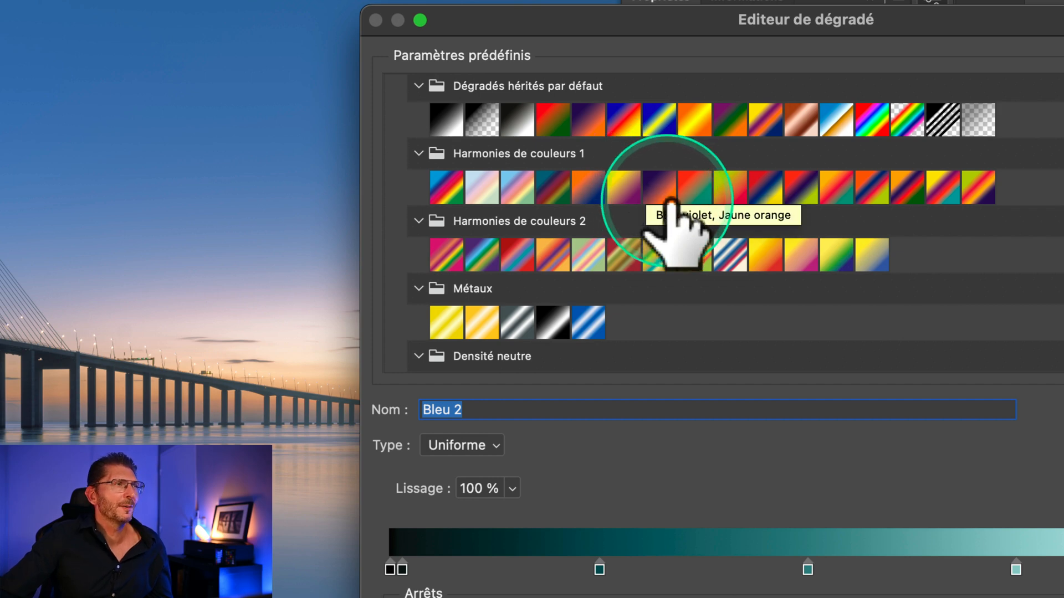
{"action": "left_click", "coordinate": [670, 197]}
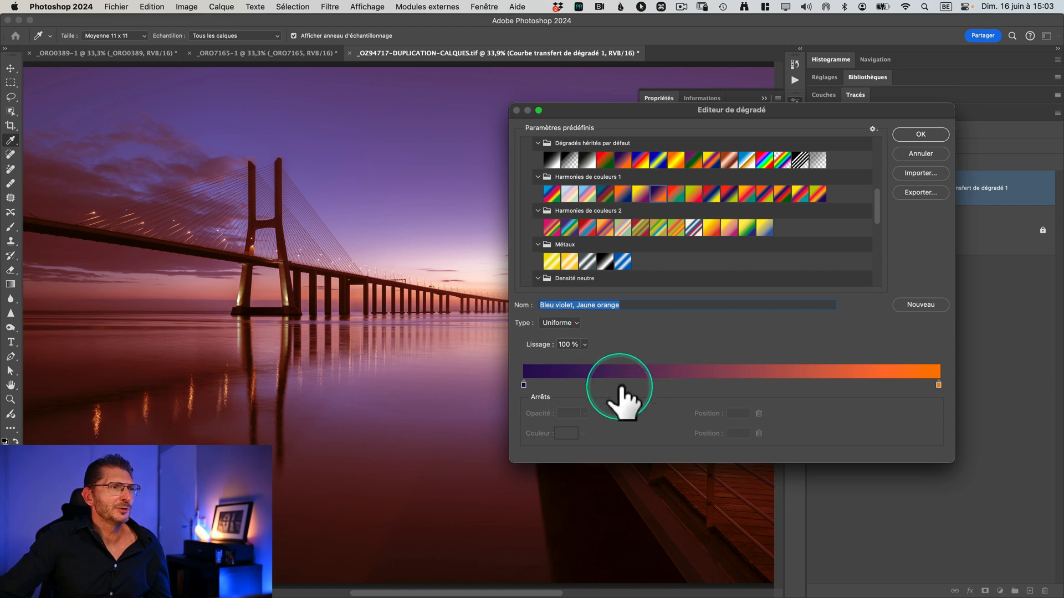
{"action": "left_click", "coordinate": [920, 135]}
{"action": "left_click", "coordinate": [671, 165]}
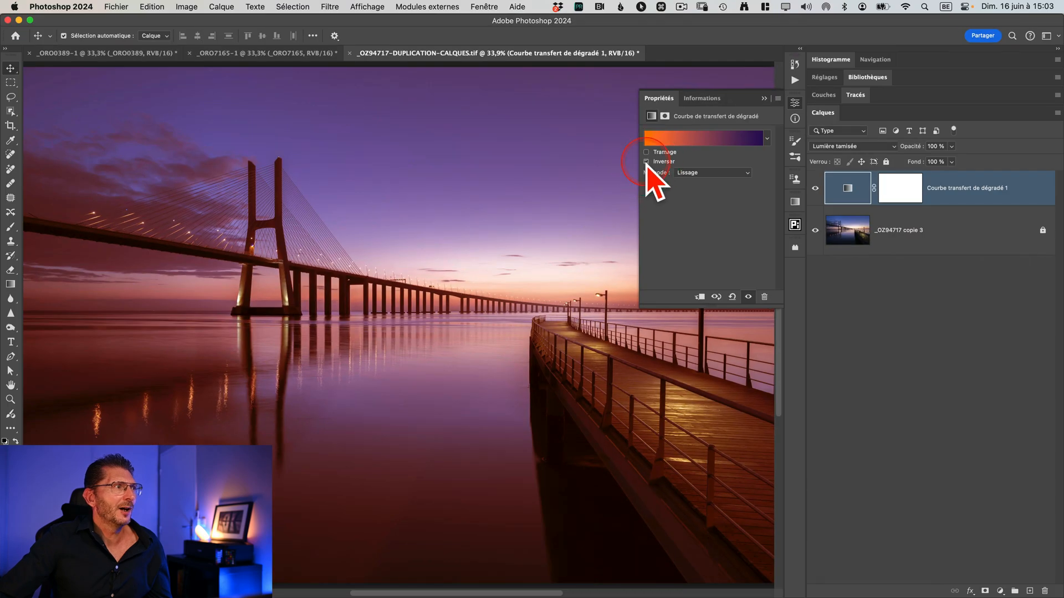
{"action": "left_click", "coordinate": [646, 162]}
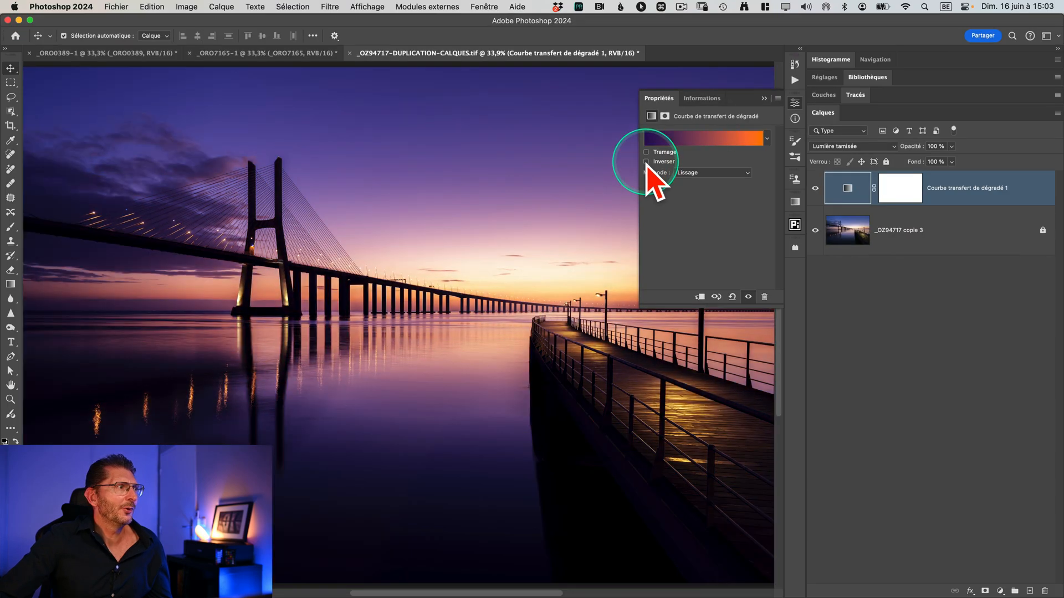
Step: Toggle the gradient map layer's visibility to compare the photo with and without the color grading
{"action": "left_click", "coordinate": [816, 188]}
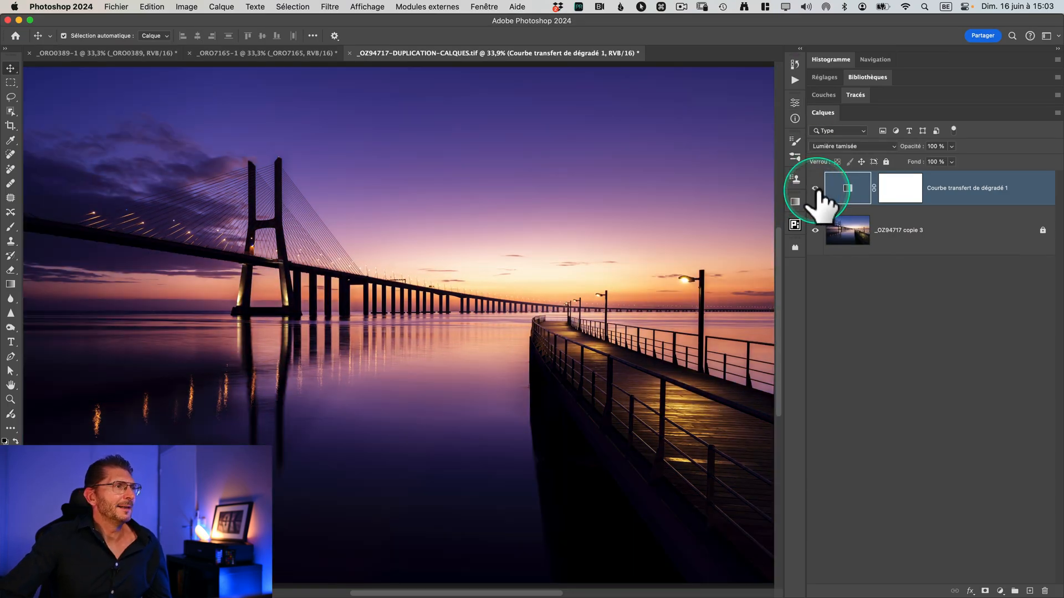
{"action": "left_click", "coordinate": [815, 188]}
{"action": "left_click", "coordinate": [815, 188]}
{"action": "left_click", "coordinate": [843, 191]}
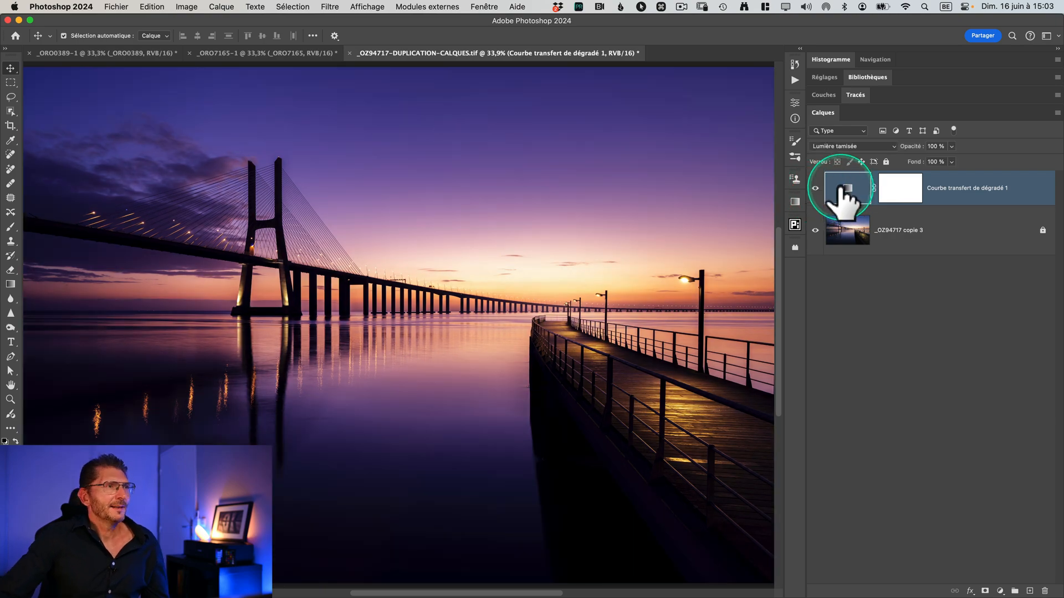
Step: Keep the Lumière tamisée blend mode and lower the gradient map layer's opacity to 60%
{"action": "left_click", "coordinate": [886, 147]}
{"action": "key", "text": "ctrl"}
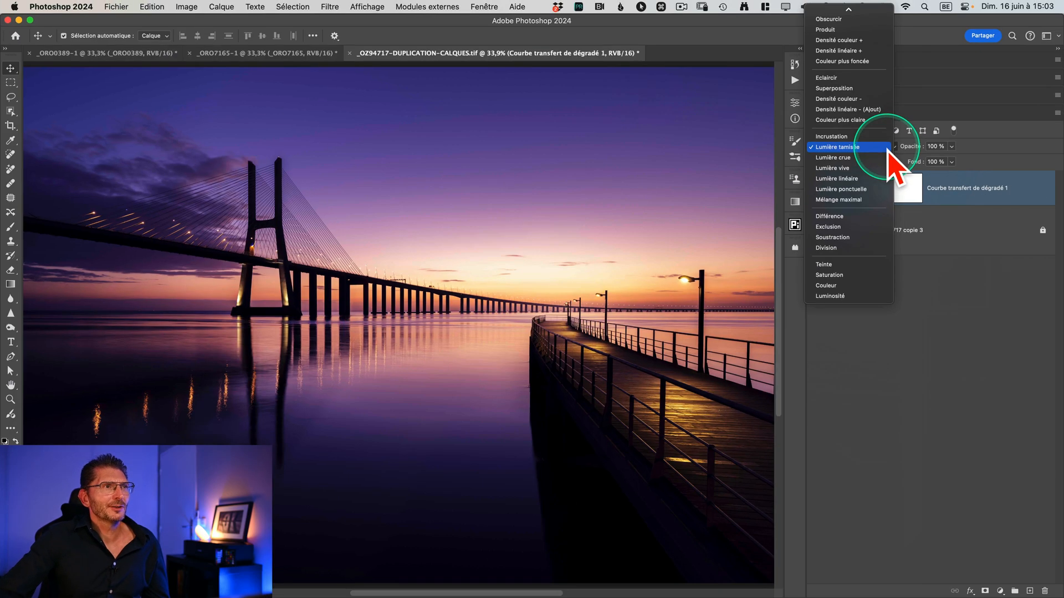
{"action": "left_click", "coordinate": [969, 202]}
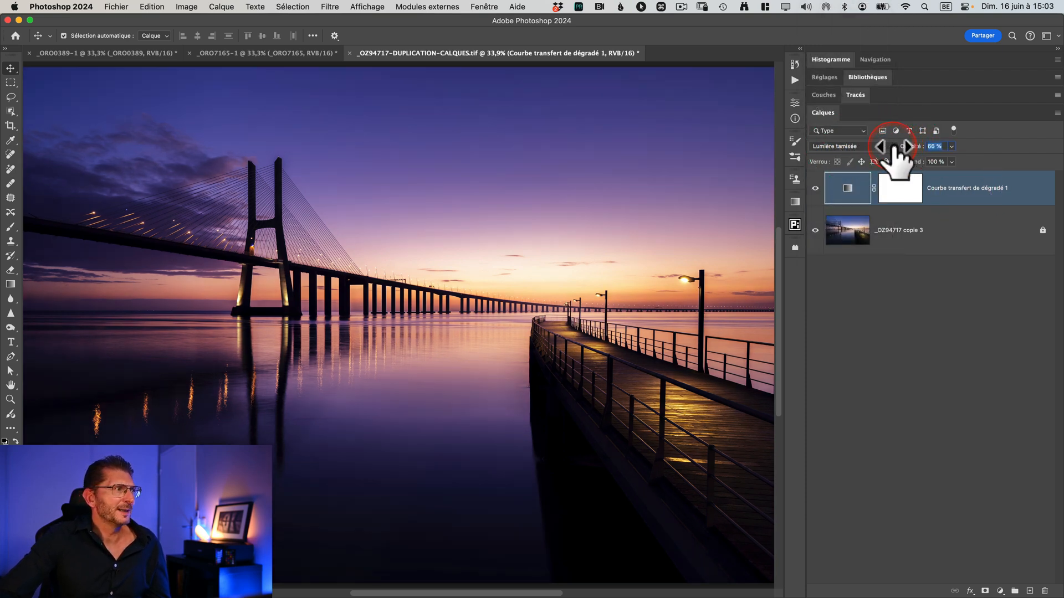
Step: Reopen the gradient map's gradient for editing, expand all preset folders and try Bleu_23 from the Bleus group
{"action": "double_click", "coordinate": [845, 188]}
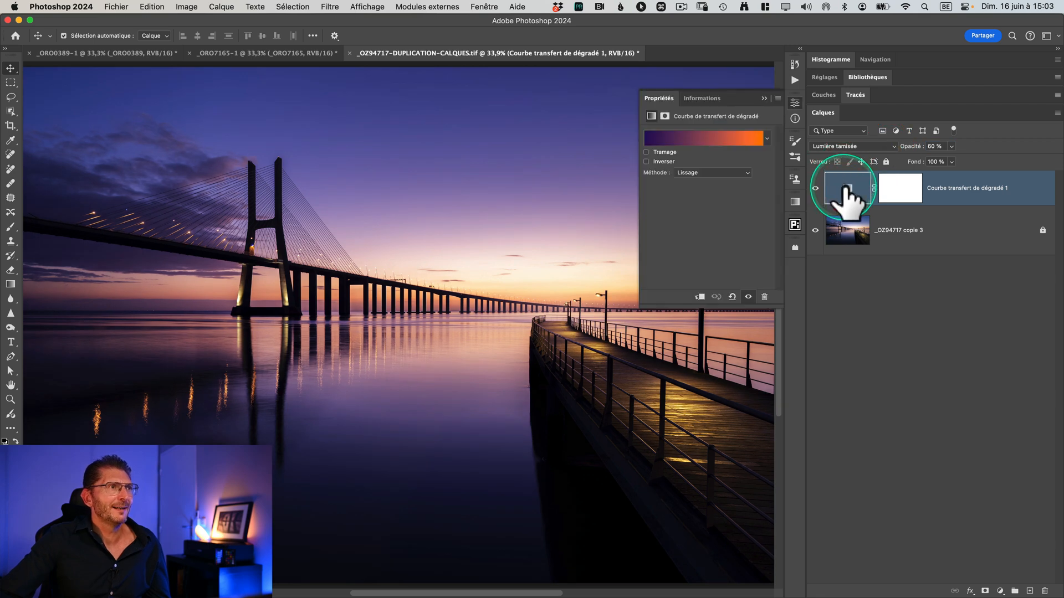
{"action": "left_click", "coordinate": [732, 145]}
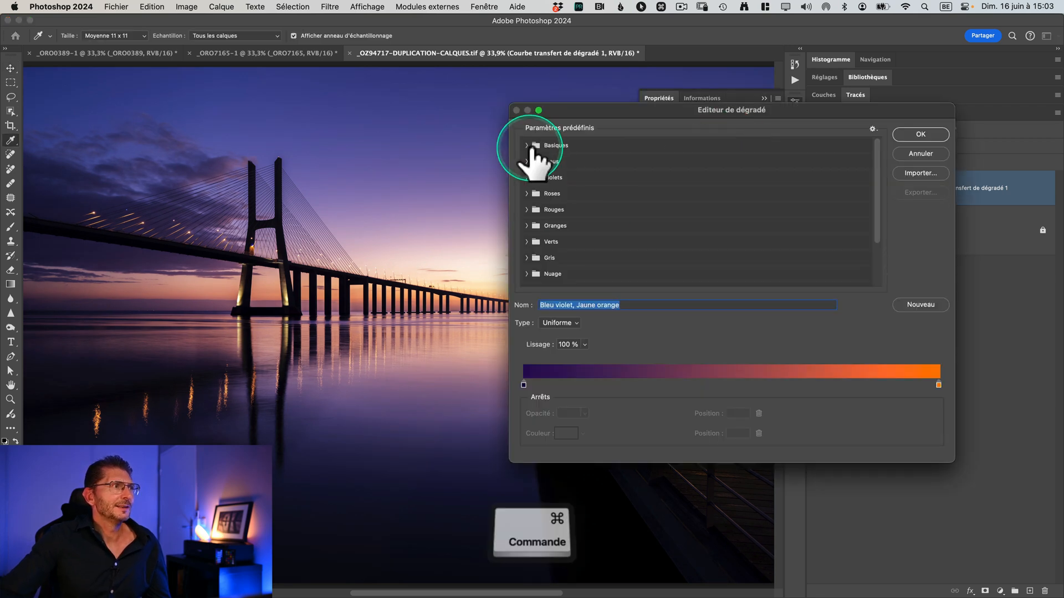
{"action": "left_click", "coordinate": [526, 145], "text": "super"}
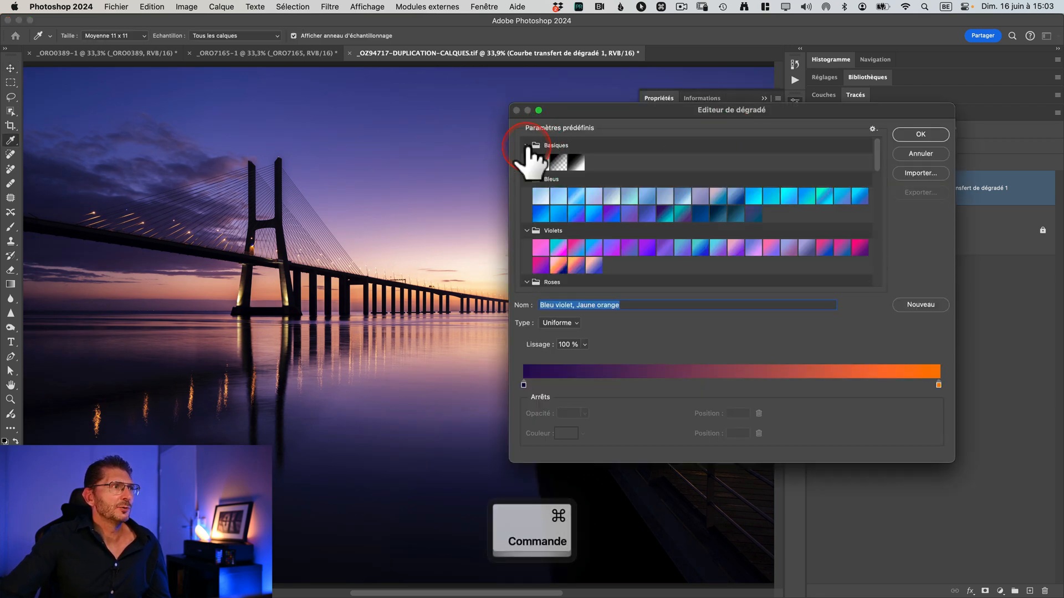
{"action": "left_click", "coordinate": [593, 213]}
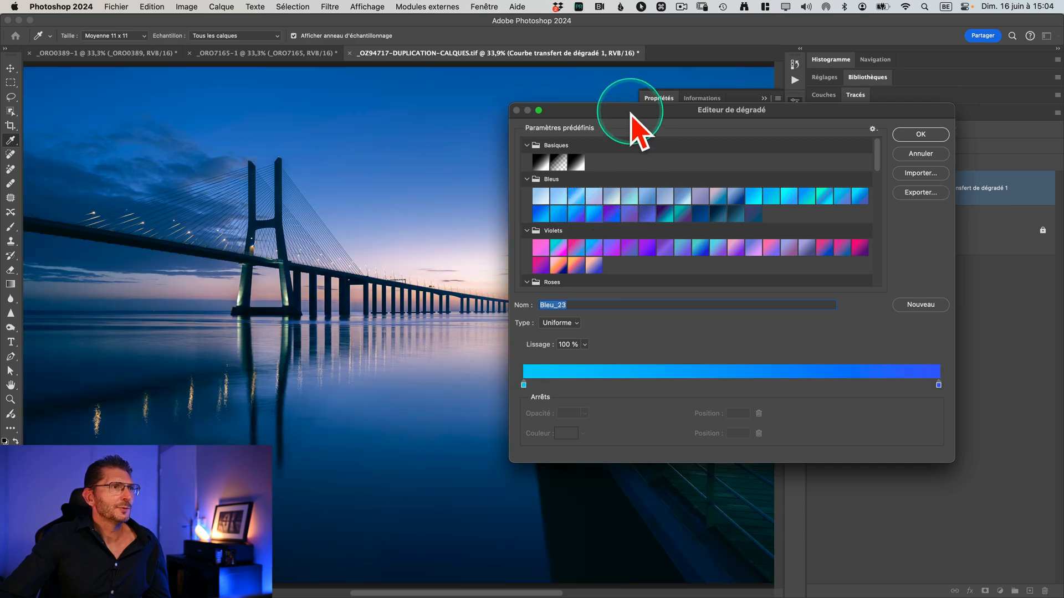
Step: Move the gradient editor off the photo and try the Violet_05, Violet_22 and Violet_21 presets
{"action": "left_click_drag", "start_coordinate": [636, 118], "coordinate": [813, 203]}
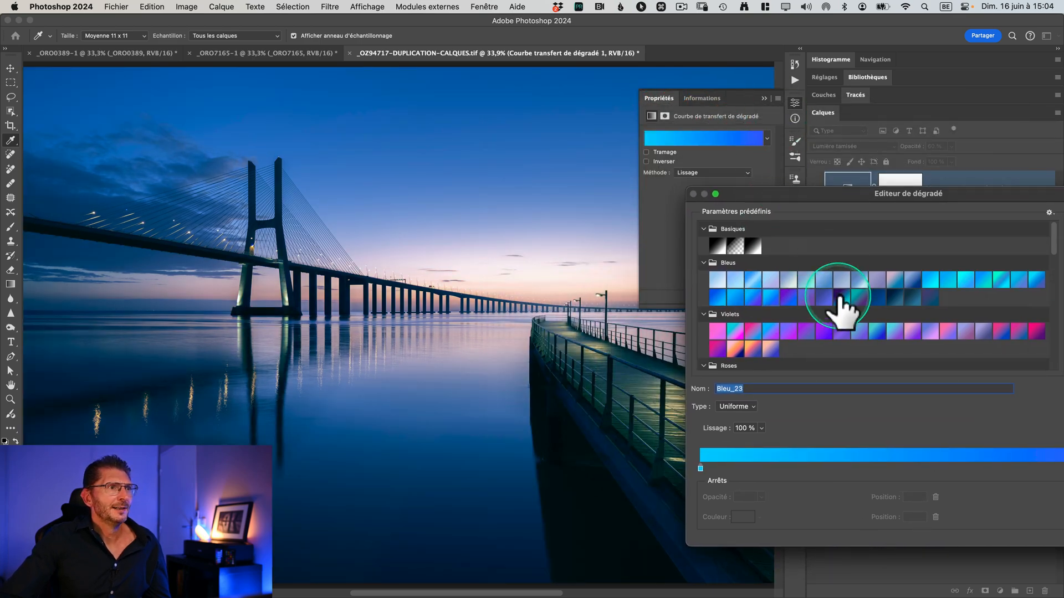
{"action": "left_click", "coordinate": [788, 331]}
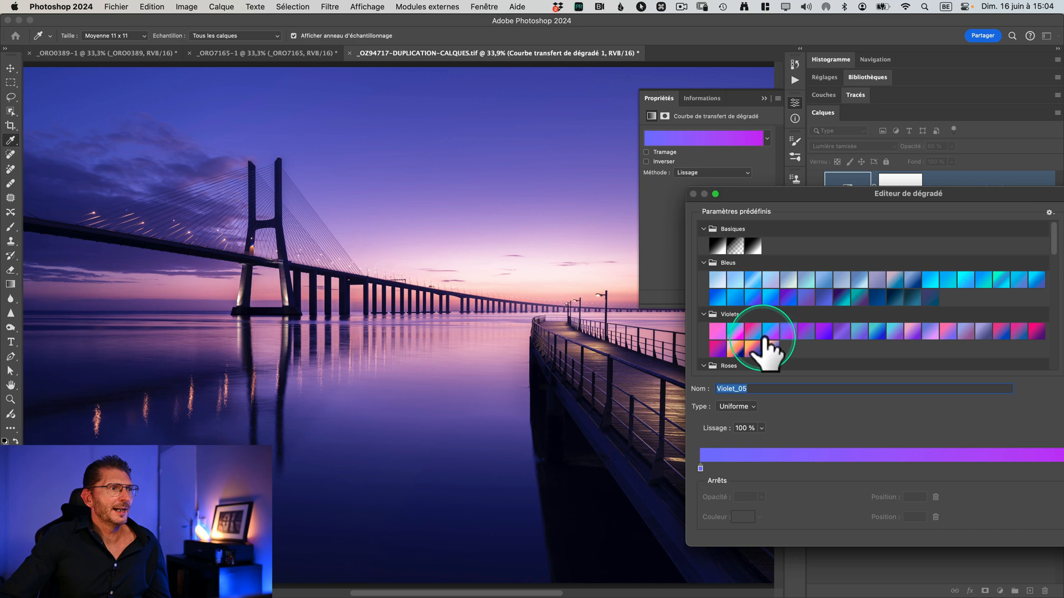
{"action": "scroll", "coordinate": [772, 341], "scroll_direction": "down", "scroll_amount": 2}
{"action": "left_click", "coordinate": [752, 303]}
{"action": "left_click", "coordinate": [735, 303]}
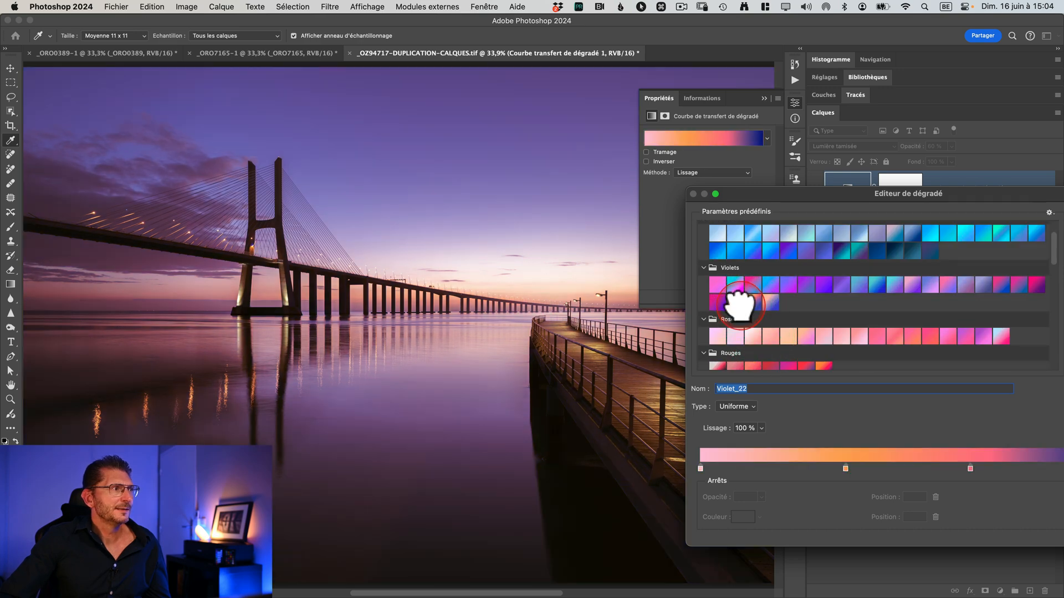
Step: Try the Spectre foncé and Sphère cache presets from Dégradés hérités on the gradient map
{"action": "scroll", "coordinate": [812, 316], "scroll_direction": "down", "scroll_amount": 5}
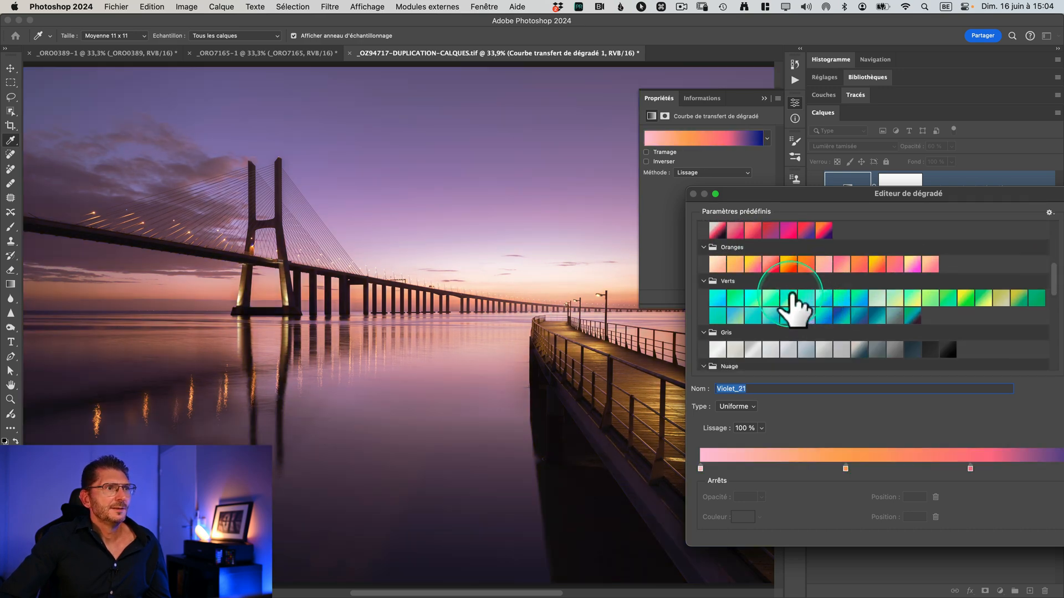
{"action": "left_click", "coordinate": [819, 299]}
{"action": "scroll", "coordinate": [828, 306], "scroll_direction": "down", "scroll_amount": 5}
{"action": "left_click", "coordinate": [715, 328]}
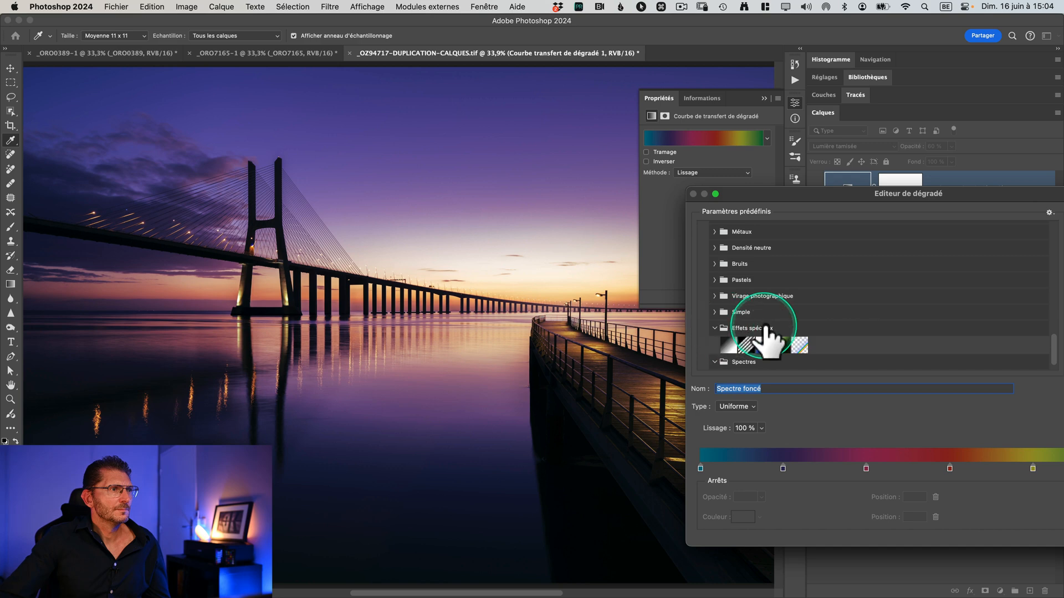
{"action": "left_click", "coordinate": [749, 344]}
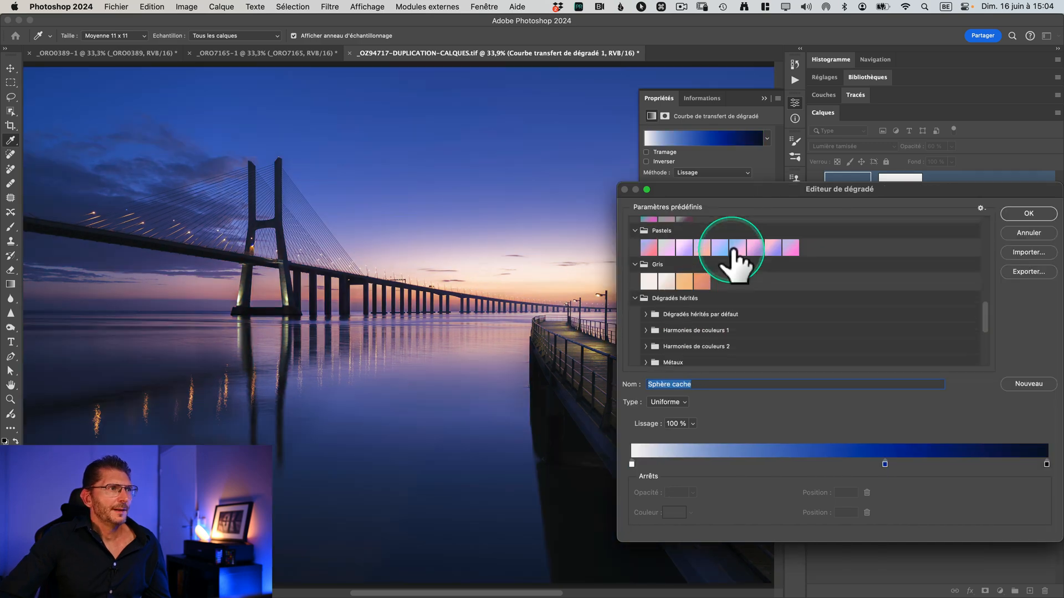
Step: Reapply the "Bleu violet, Jaune orange" preset from the Harmonies de couleurs 1 group
{"action": "scroll", "coordinate": [736, 256], "scroll_direction": "down", "scroll_amount": 1}
{"action": "left_click", "coordinate": [645, 305]}
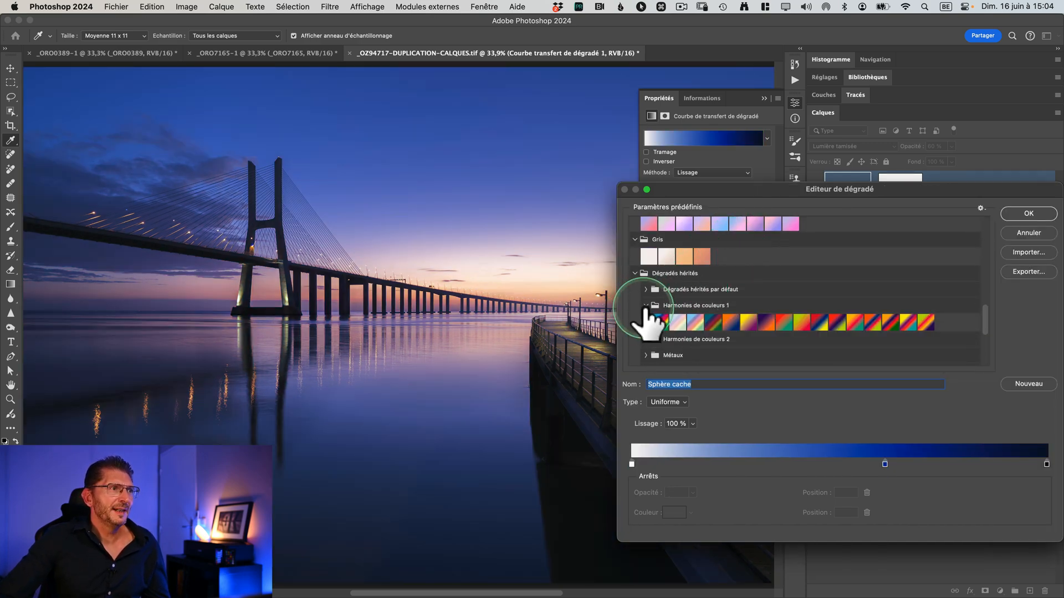
{"action": "left_click", "coordinate": [766, 321]}
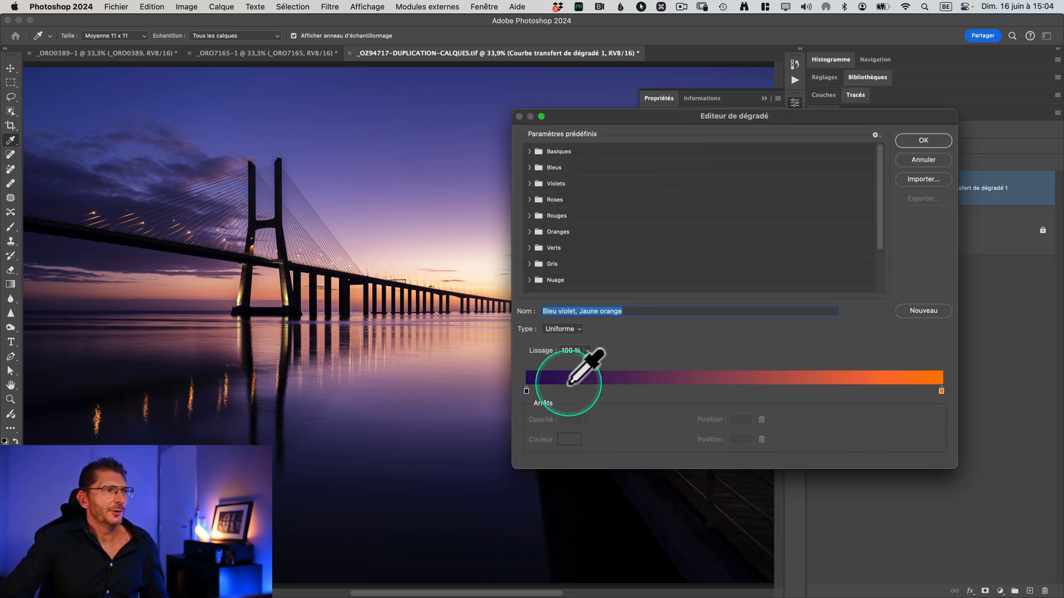
Step: Add a color stop at position 43 and color it blue with hue 227°, saturation 100% and brightness 45%
{"action": "left_click", "coordinate": [705, 390]}
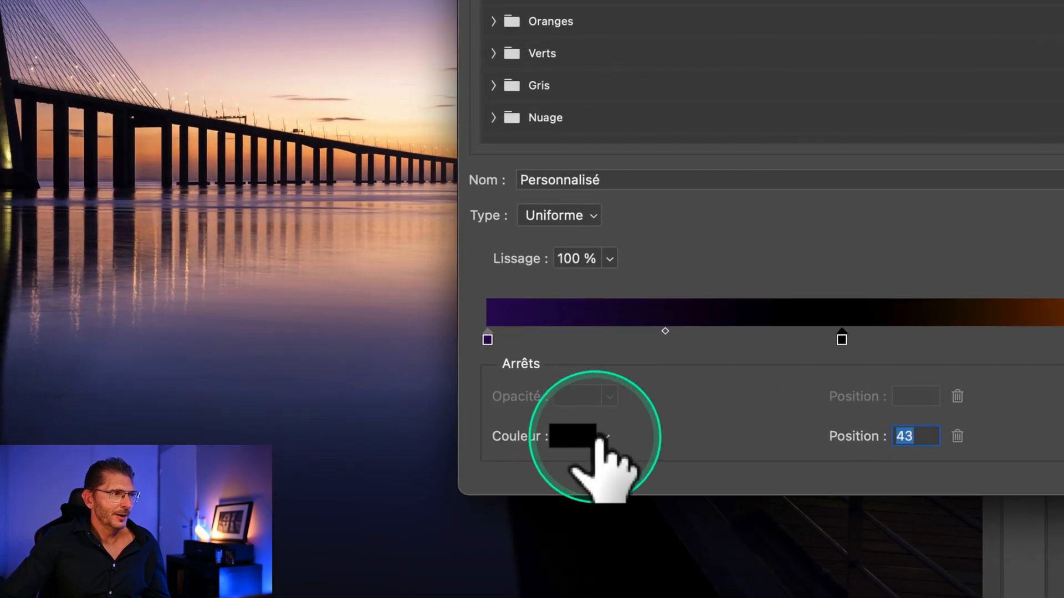
{"action": "left_click", "coordinate": [568, 438]}
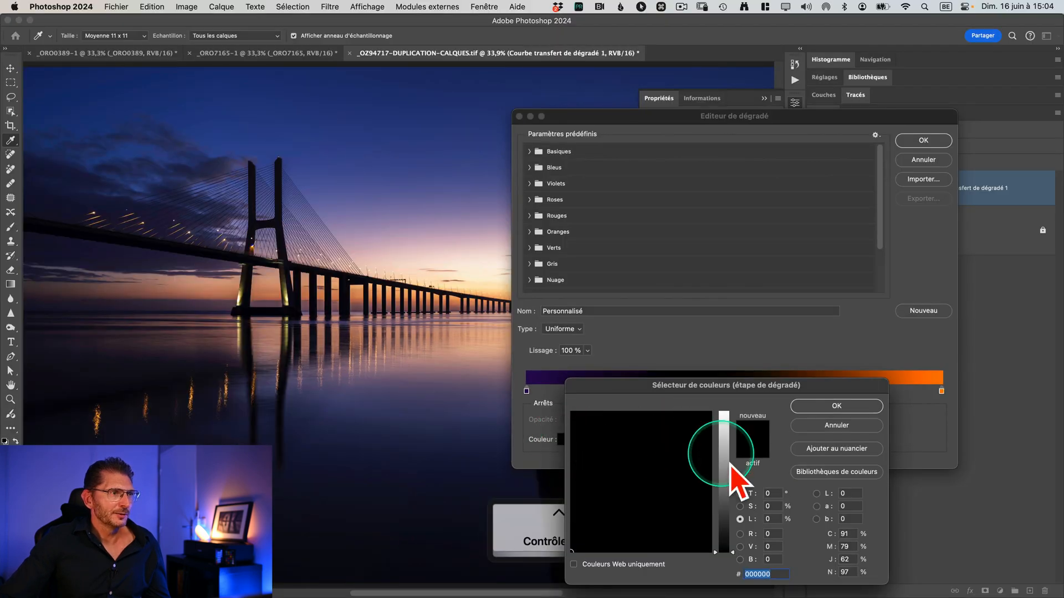
{"action": "left_click", "coordinate": [751, 493]}
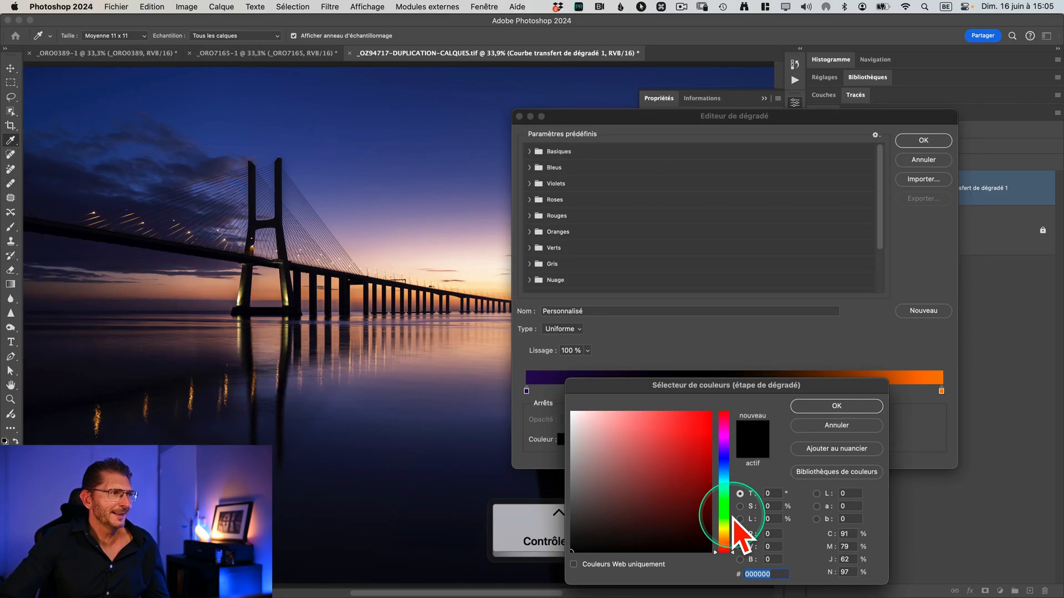
{"action": "left_click_drag", "start_coordinate": [668, 389], "coordinate": [705, 401]}
{"action": "left_click", "coordinate": [760, 475]}
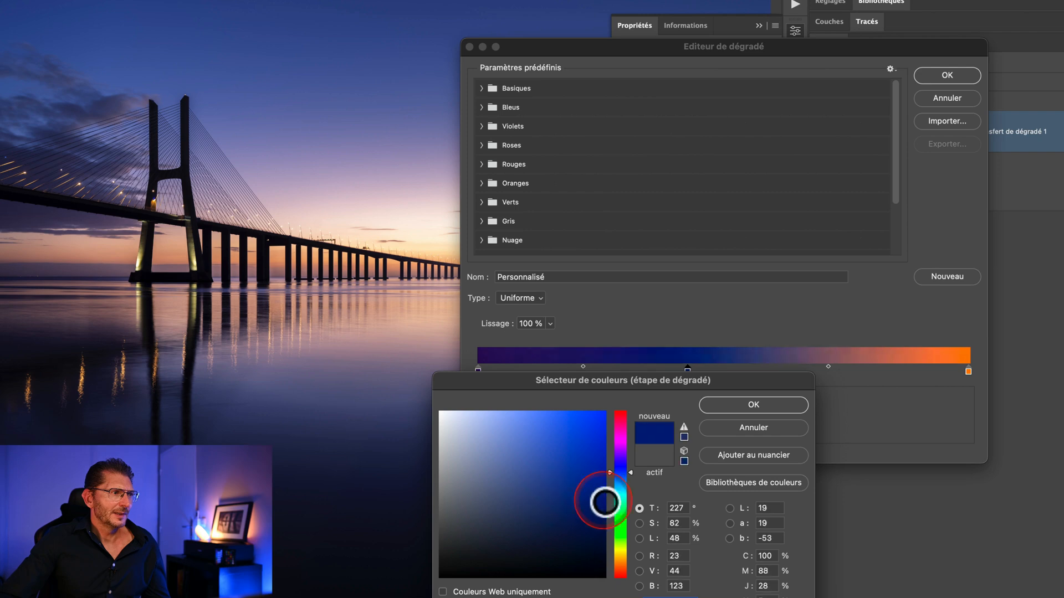
{"action": "left_click_drag", "start_coordinate": [604, 501], "coordinate": [624, 503]}
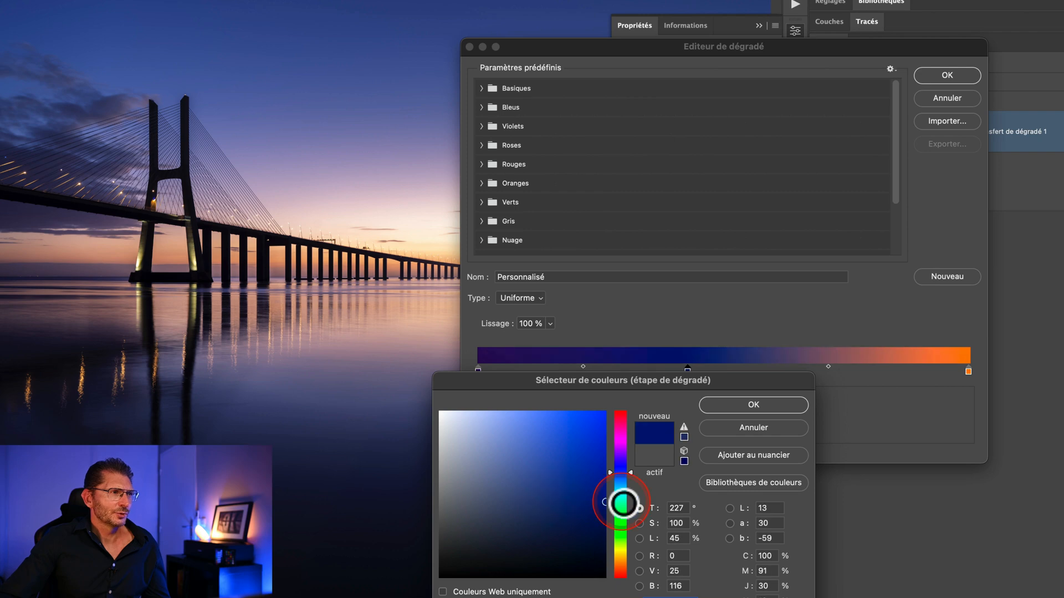
Step: Set the blue stop's saturation to 72% and its brightness to 51%
{"action": "left_click", "coordinate": [639, 523]}
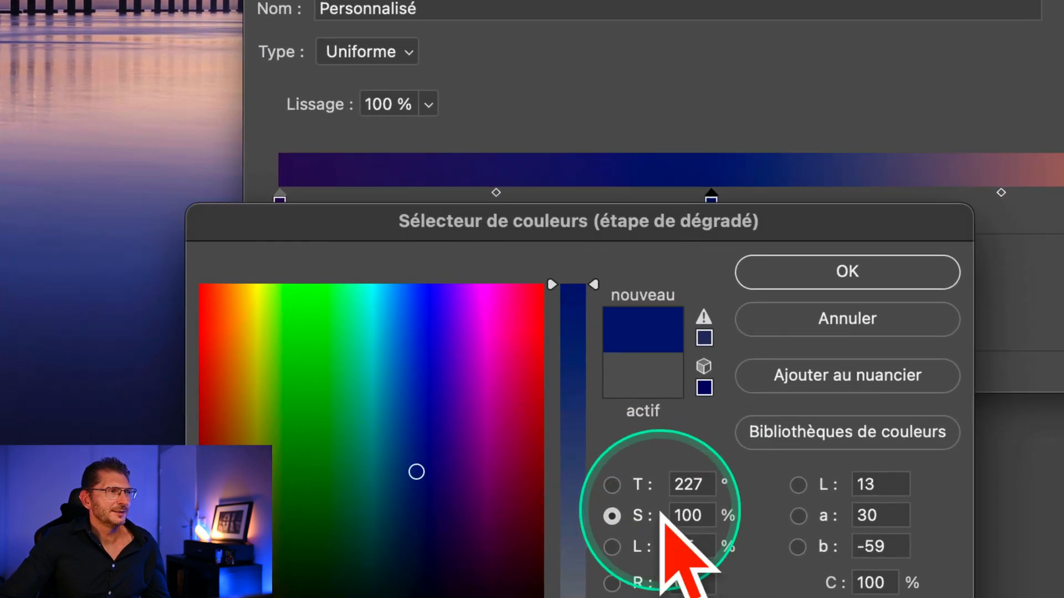
{"action": "left_click_drag", "start_coordinate": [593, 285], "coordinate": [595, 383]}
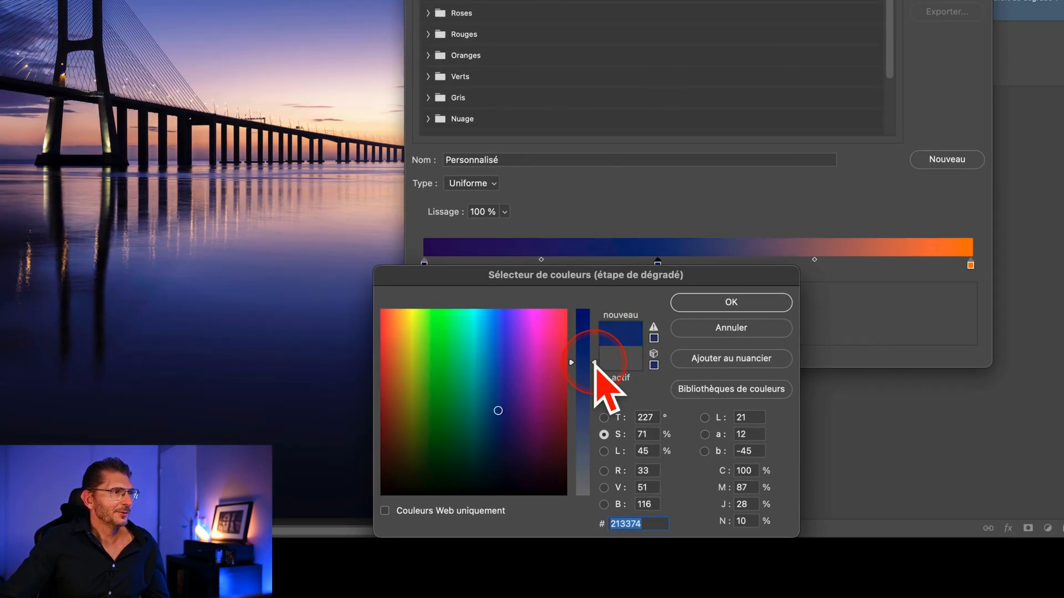
{"action": "left_click", "coordinate": [604, 451]}
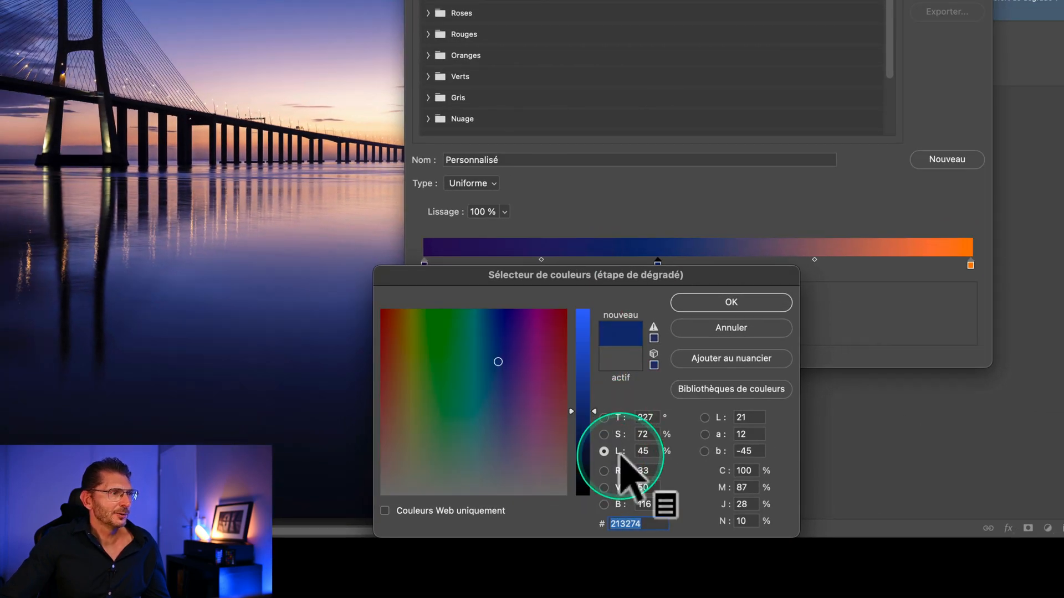
{"action": "left_click_drag", "start_coordinate": [586, 427], "coordinate": [593, 367]}
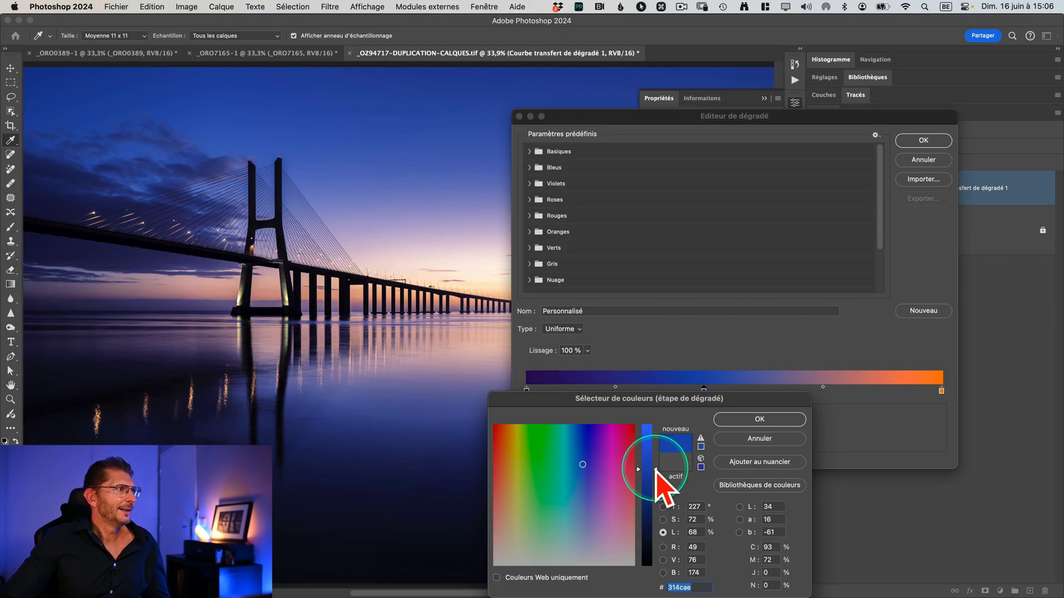
{"action": "left_click_drag", "start_coordinate": [656, 469], "coordinate": [655, 493]}
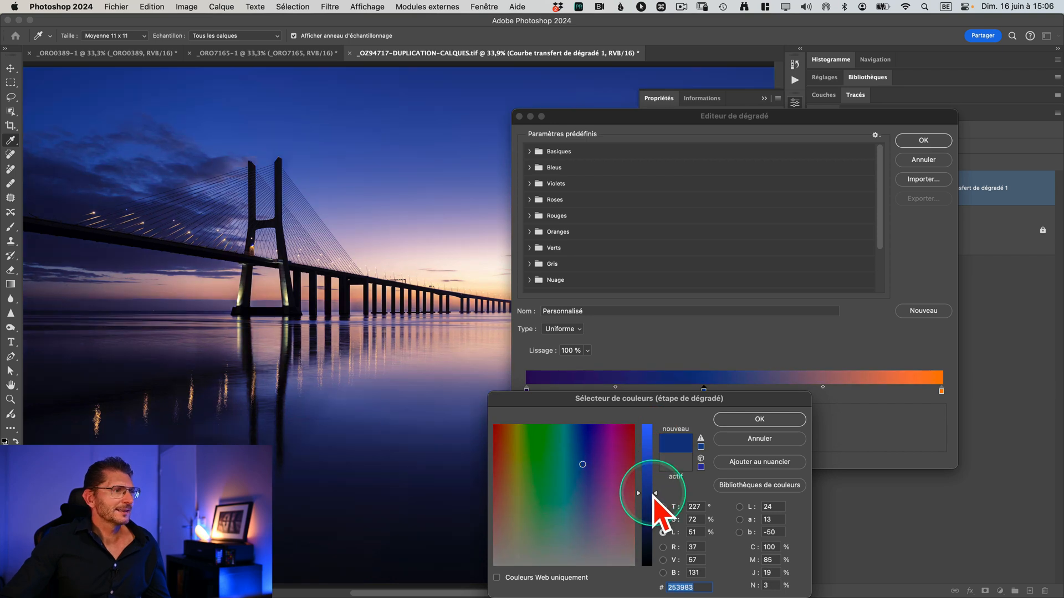
{"action": "left_click", "coordinate": [745, 419]}
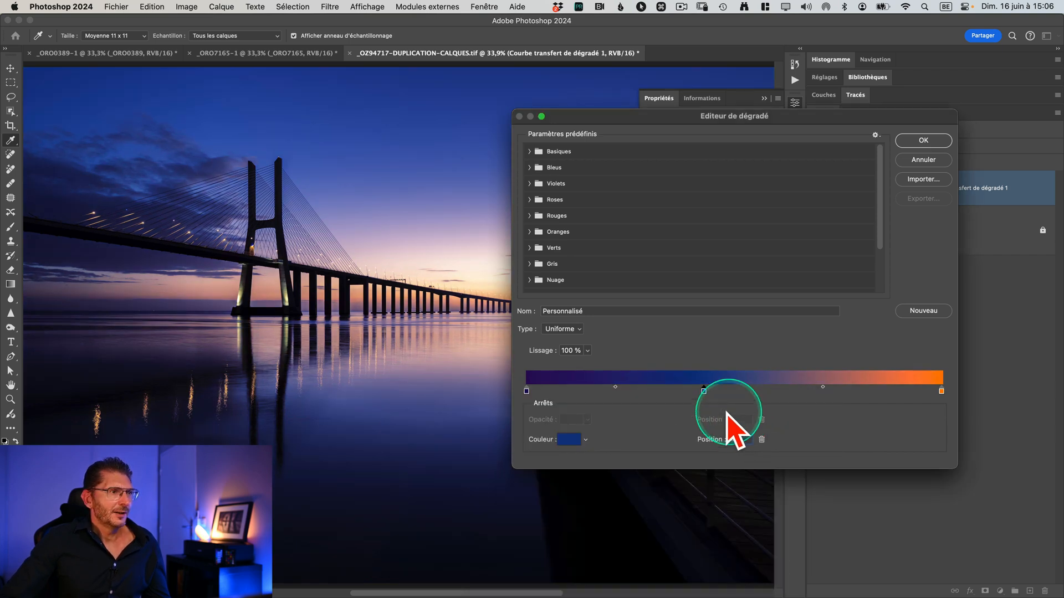
Step: Move the blue color stop to position 60, and clear the gradient editor and gradient map properties off the photo
{"action": "left_click", "coordinate": [704, 391]}
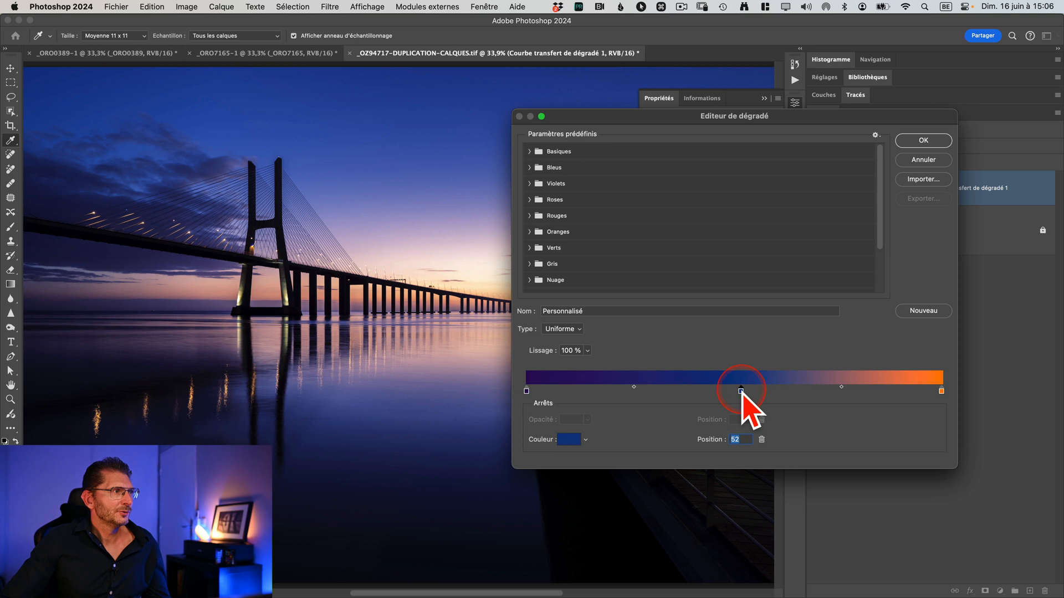
{"action": "left_click_drag", "start_coordinate": [743, 392], "coordinate": [776, 393]}
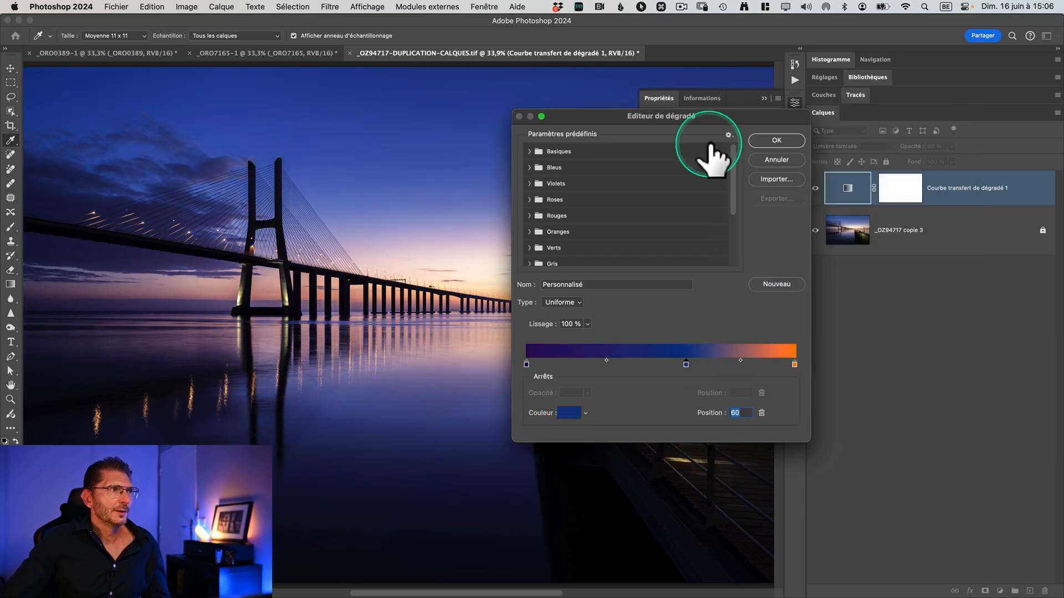
{"action": "left_click_drag", "start_coordinate": [743, 119], "coordinate": [896, 134]}
{"action": "left_click", "coordinate": [794, 102]}
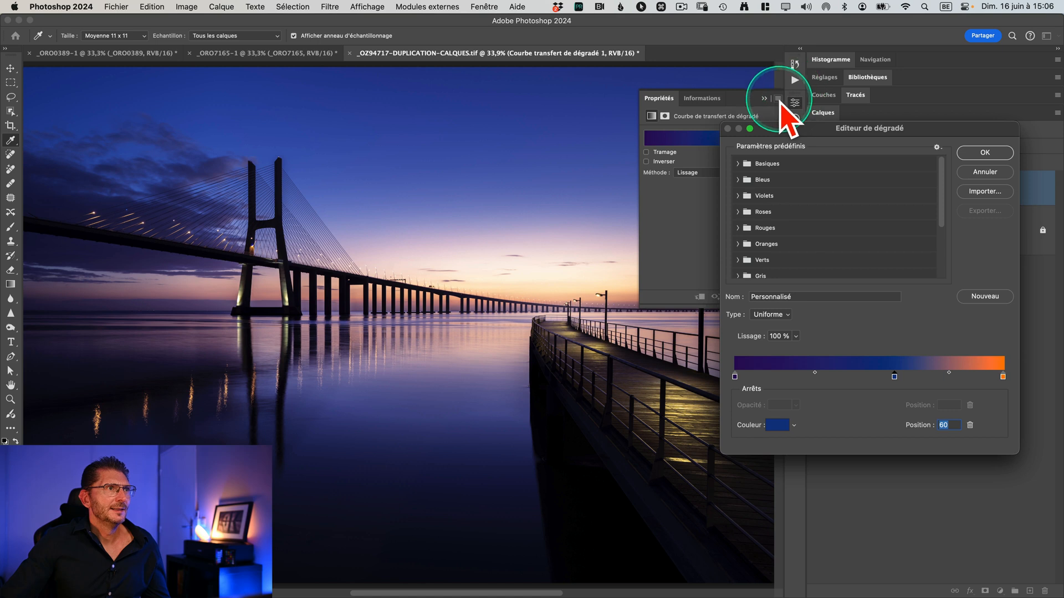
Step: Move the blue color stop to position 28 and shift the midpoint between blue and orange to 86
{"action": "left_click", "coordinate": [894, 377]}
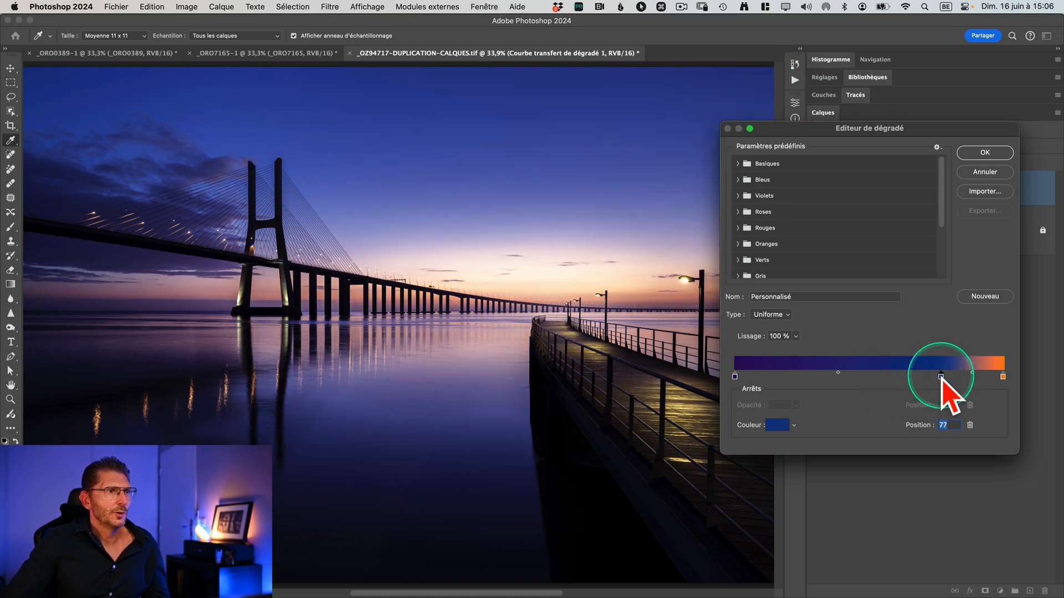
{"action": "left_click_drag", "start_coordinate": [942, 378], "coordinate": [809, 377]}
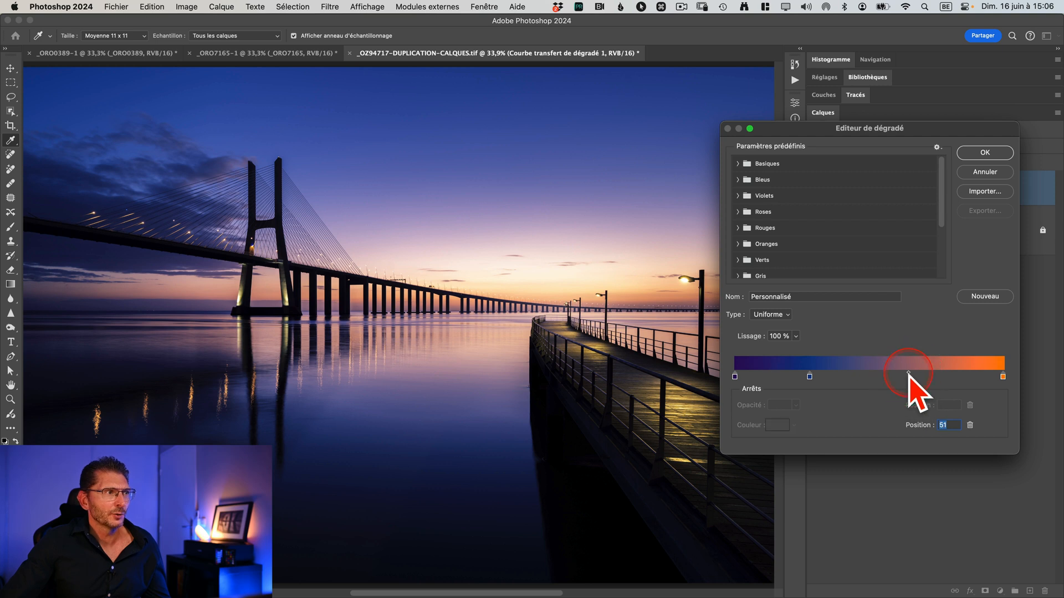
{"action": "left_click_drag", "start_coordinate": [855, 373], "coordinate": [895, 374]}
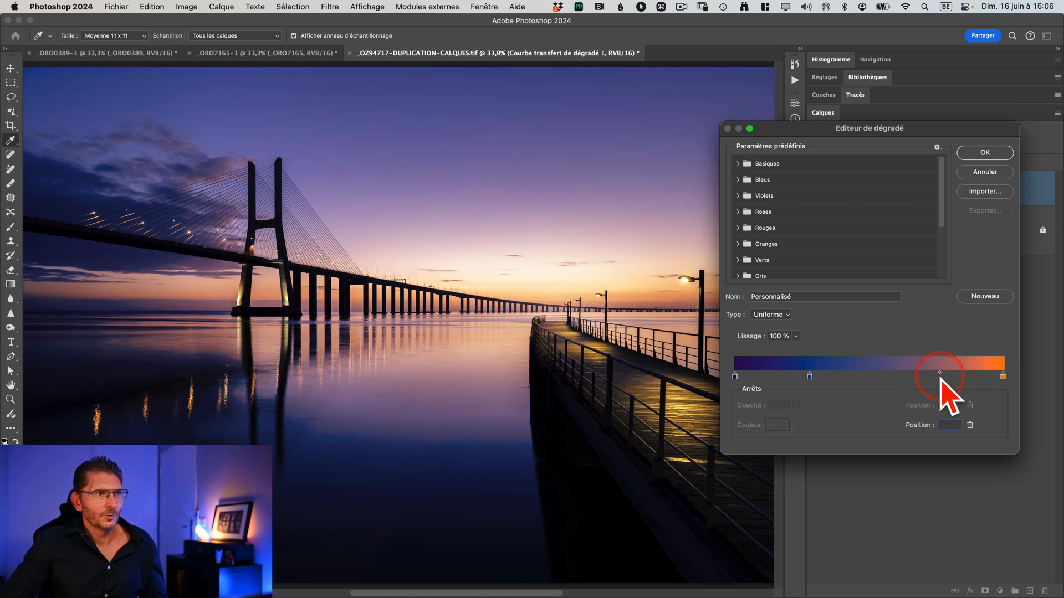
{"action": "left_click_drag", "start_coordinate": [978, 381], "coordinate": [977, 380]}
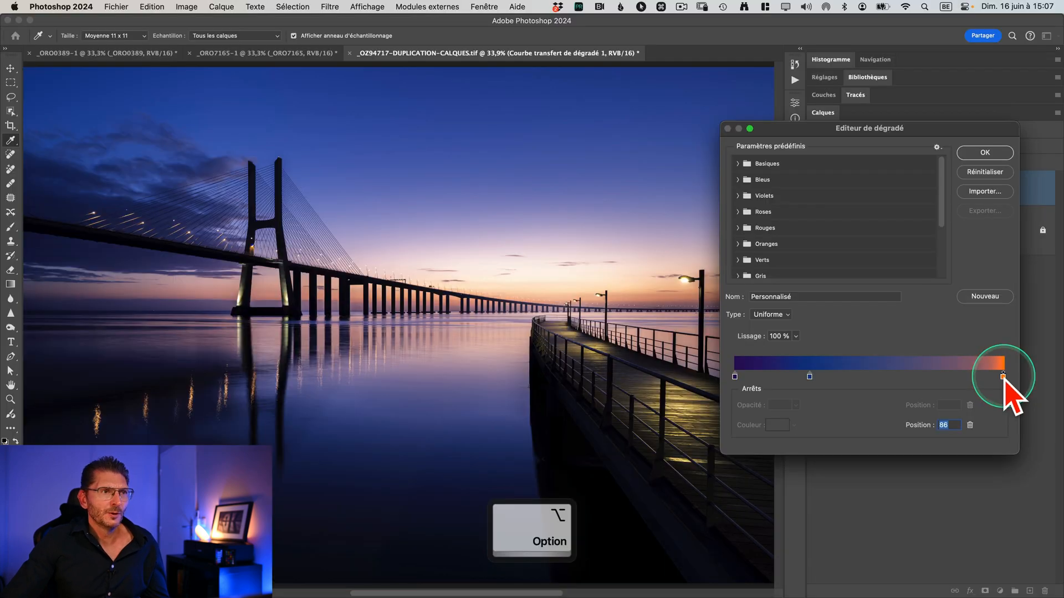
Step: Duplicate the orange end stop near the middle of the gradient and remove the blue color stop
{"action": "left_click_drag", "start_coordinate": [1004, 377], "coordinate": [830, 376]}
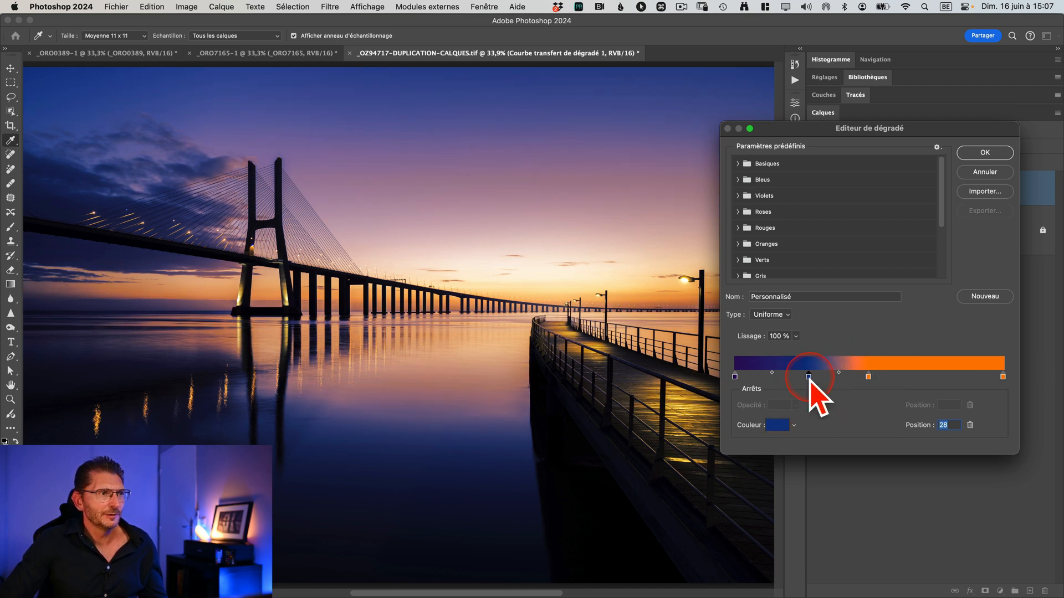
{"action": "left_click_drag", "start_coordinate": [809, 377], "coordinate": [809, 421]}
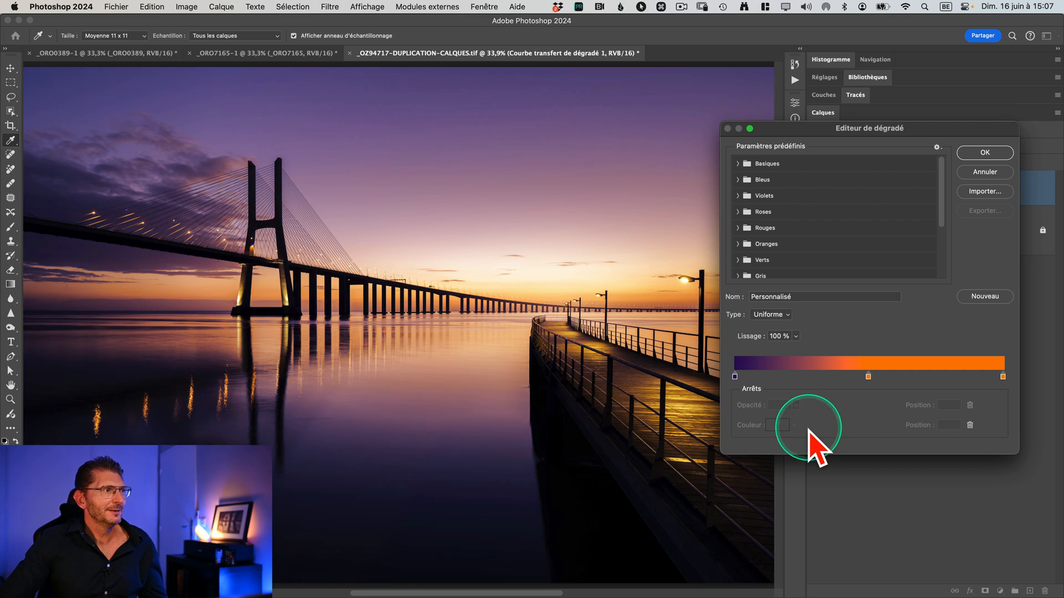
Step: Move the middle orange color stop closer to the purple end, set the purple-orange midpoint to 55, and accept the gradient
{"action": "left_click", "coordinate": [868, 377]}
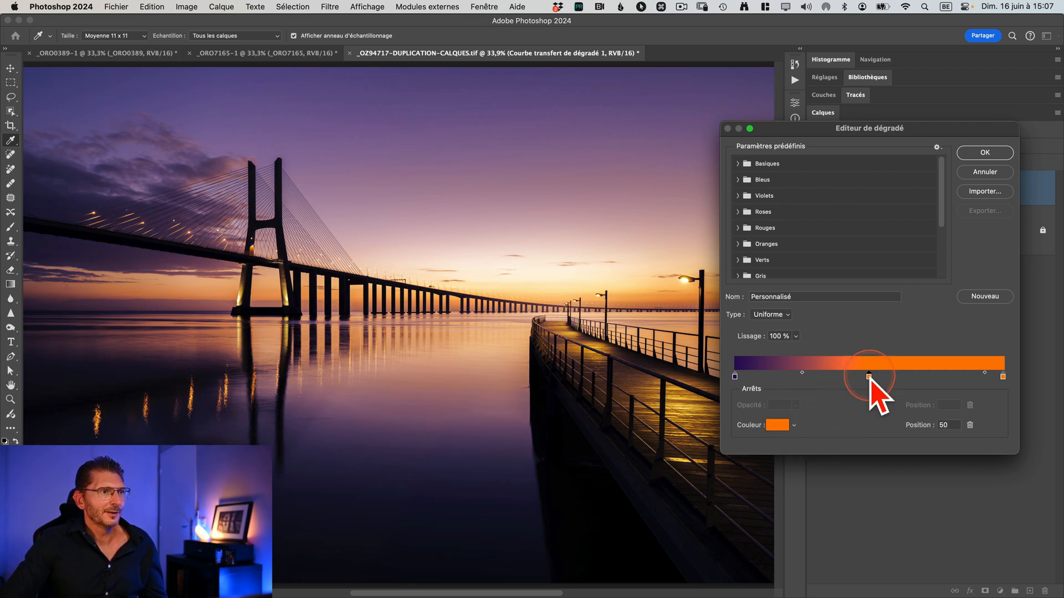
{"action": "left_click_drag", "start_coordinate": [855, 379], "coordinate": [835, 377]}
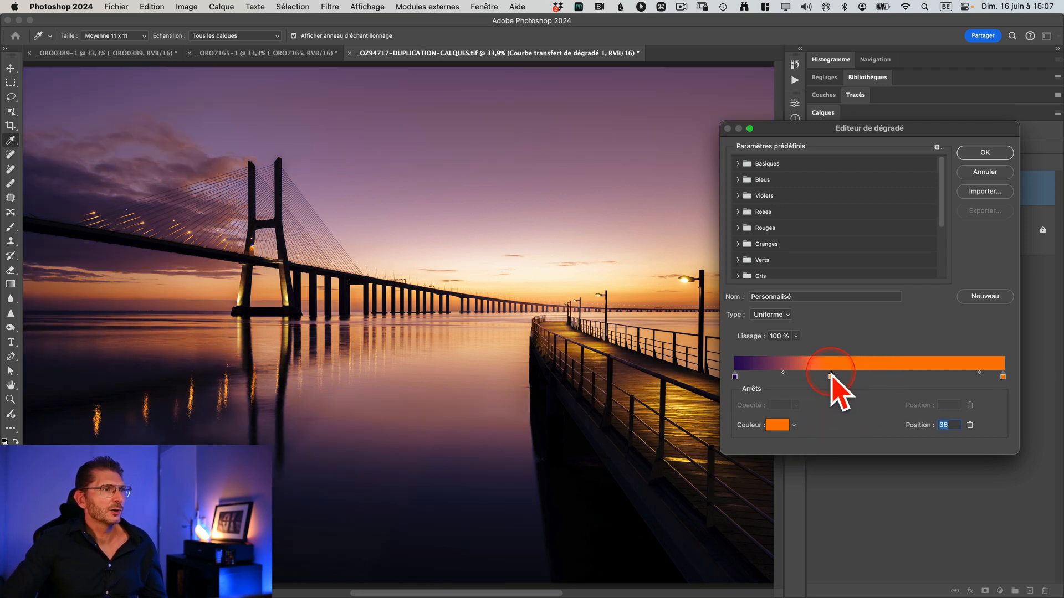
{"action": "left_click_drag", "start_coordinate": [775, 372], "coordinate": [764, 373]}
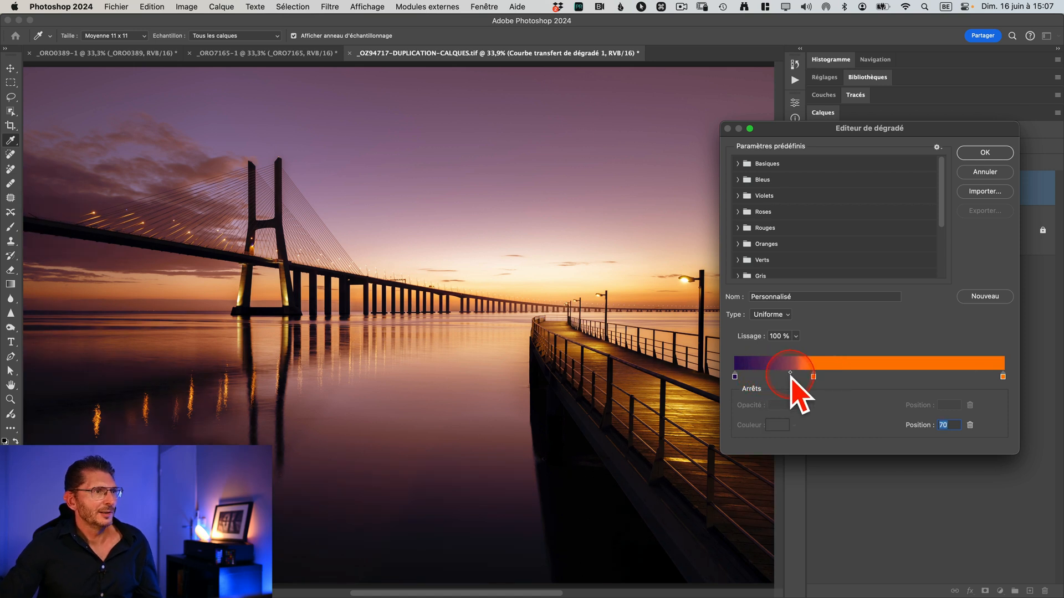
{"action": "left_click_drag", "start_coordinate": [783, 375], "coordinate": [785, 376]}
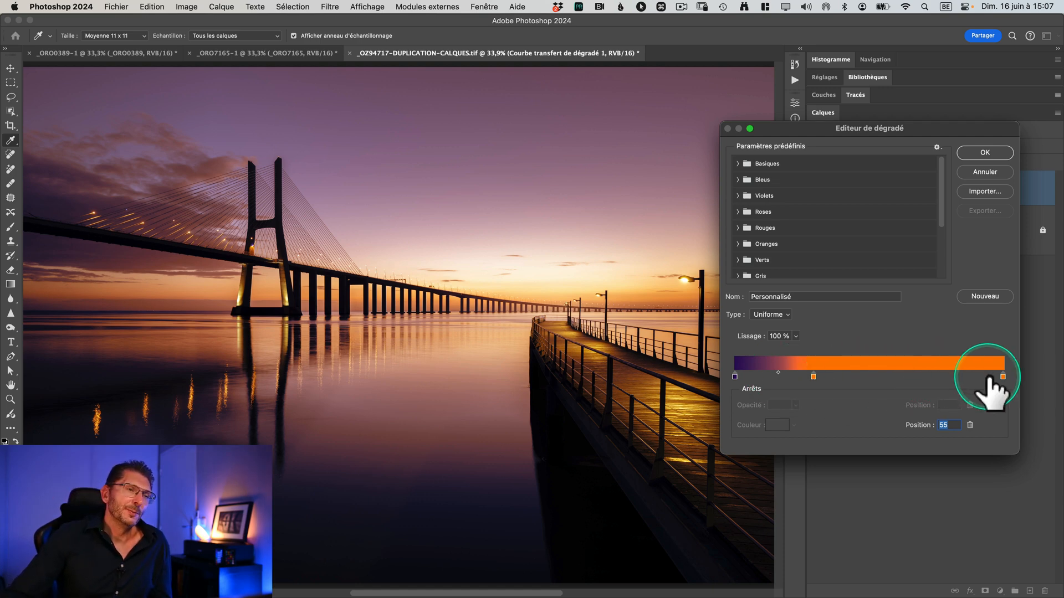
{"action": "scroll", "coordinate": [995, 377], "scroll_direction": "up", "scroll_amount": 5}
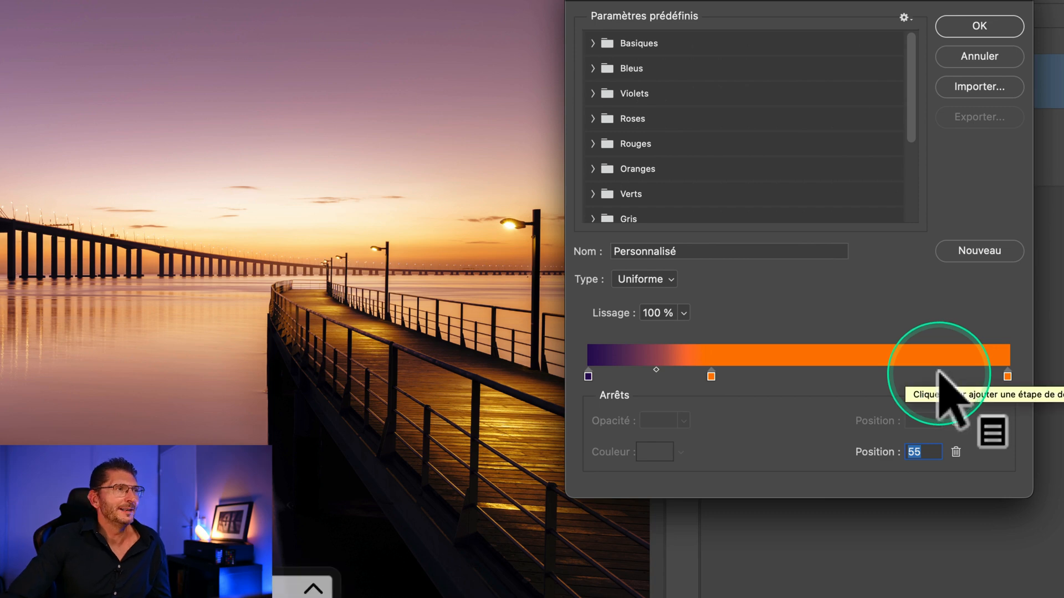
{"action": "scroll", "coordinate": [942, 374], "scroll_direction": "down", "scroll_amount": 5}
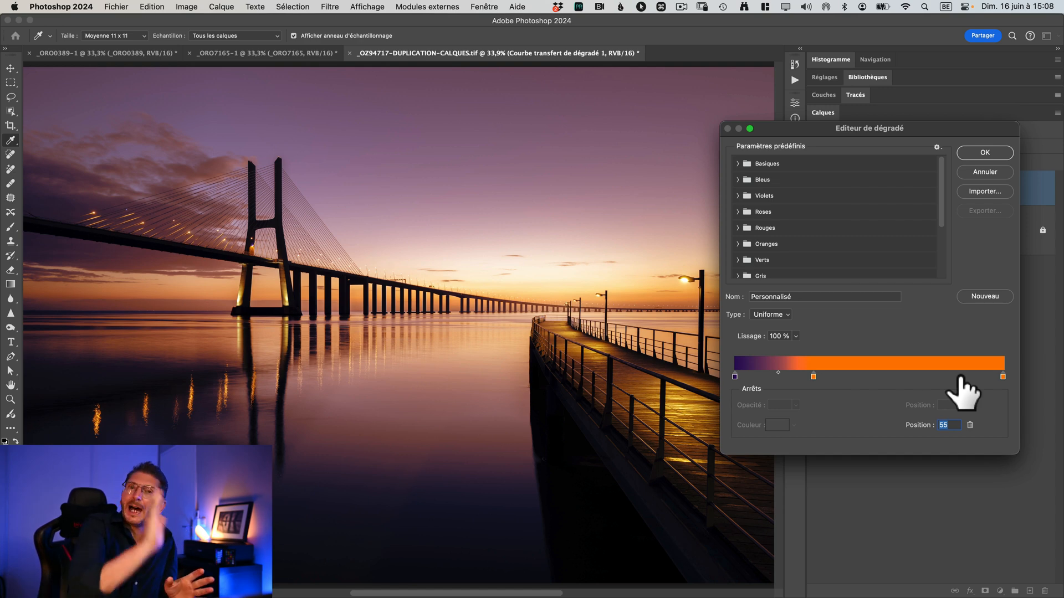
{"action": "key", "text": "Return"}
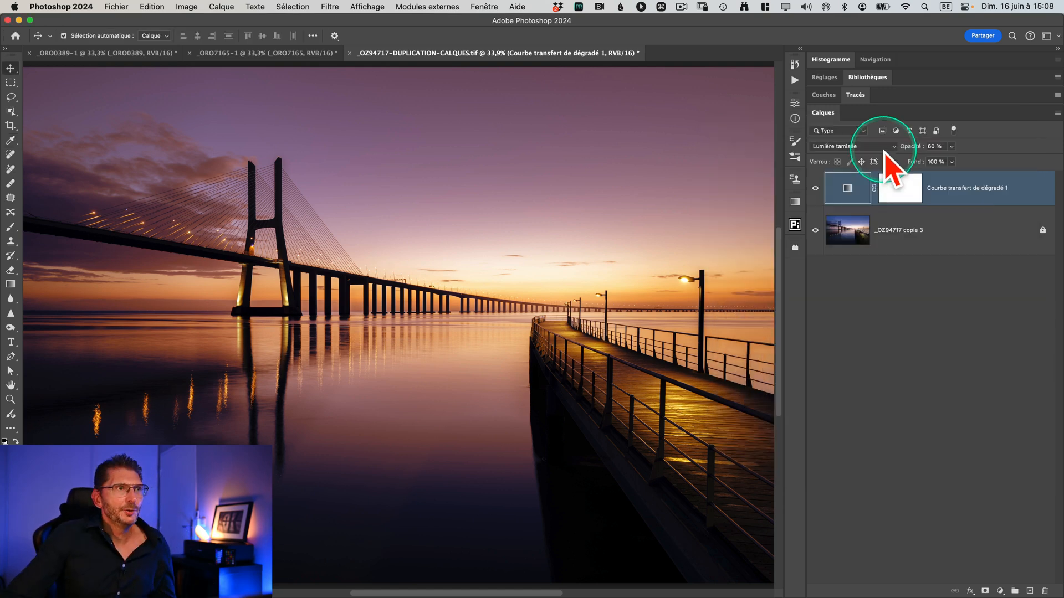
Step: Change the gradient map layer's blend mode to Lumière crue
{"action": "left_click", "coordinate": [879, 147]}
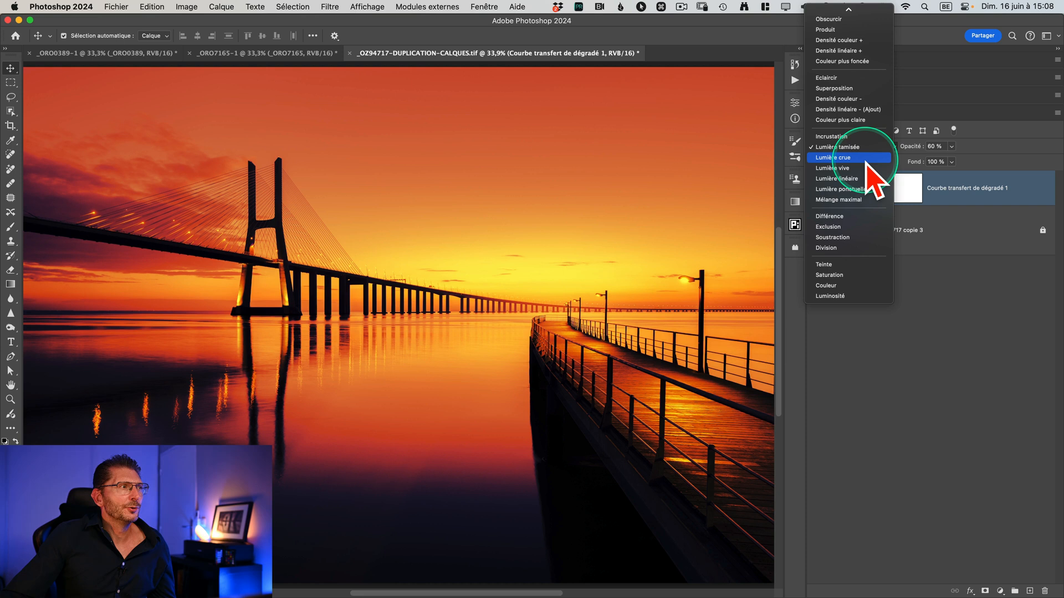
{"action": "left_click", "coordinate": [866, 160]}
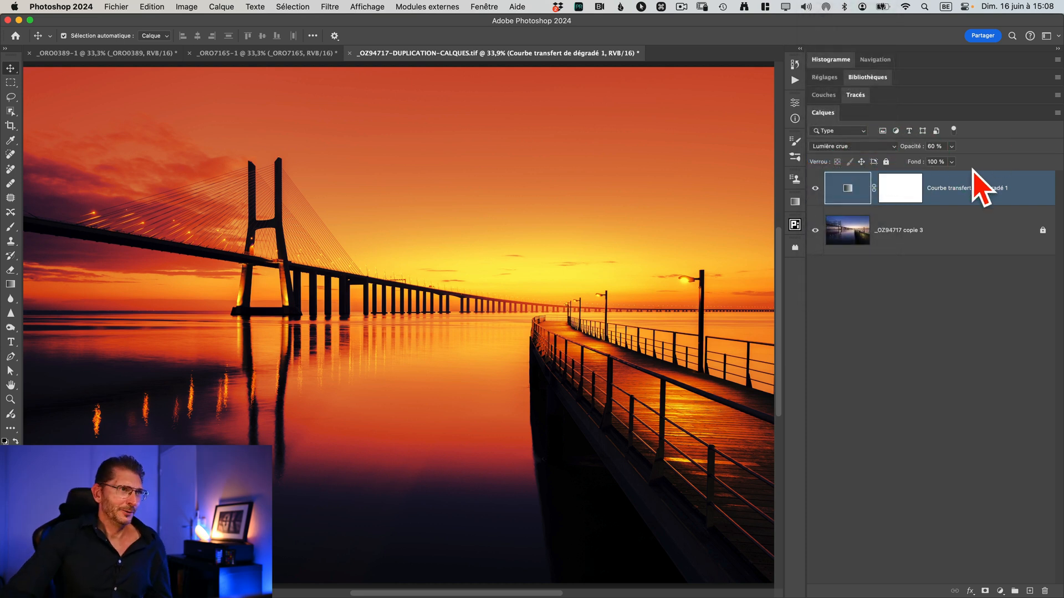
Step: Reopen the gradient map's gradient and raise the dark purple start stop's brightness to 73%
{"action": "left_click", "coordinate": [854, 187]}
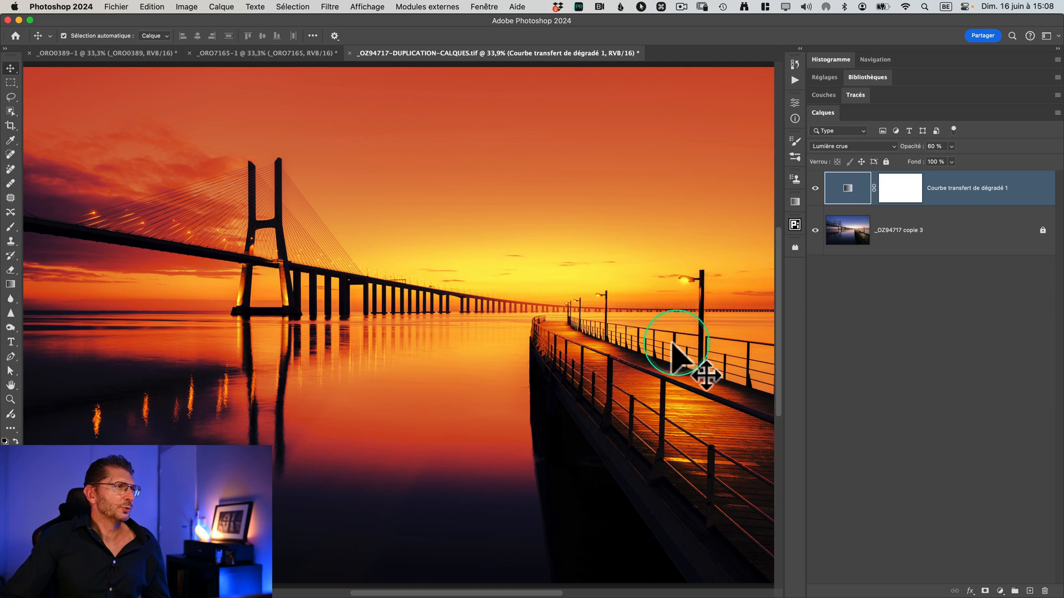
{"action": "left_click", "coordinate": [848, 189]}
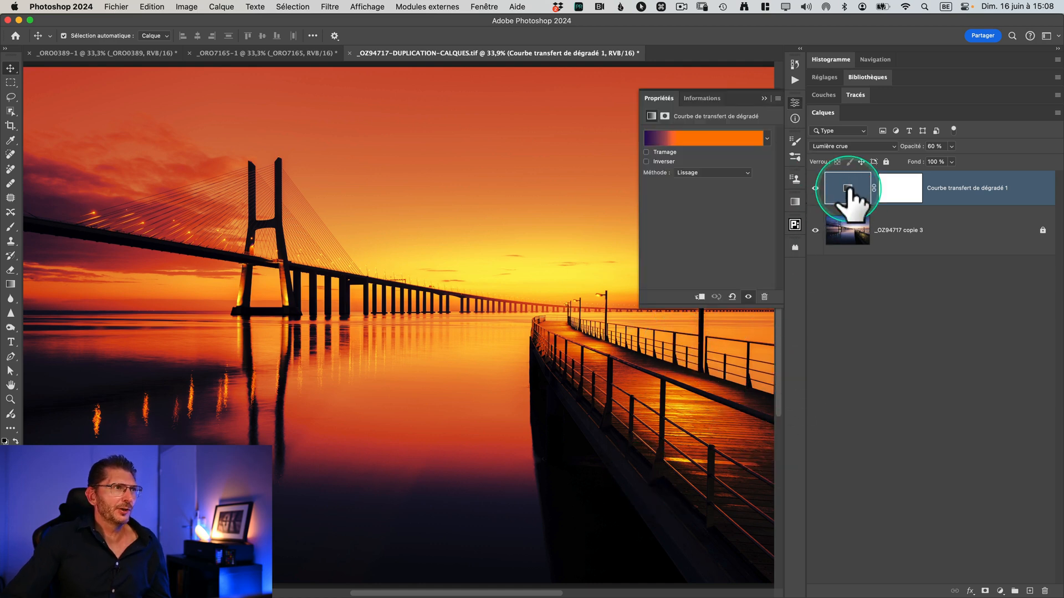
{"action": "left_click", "coordinate": [683, 139]}
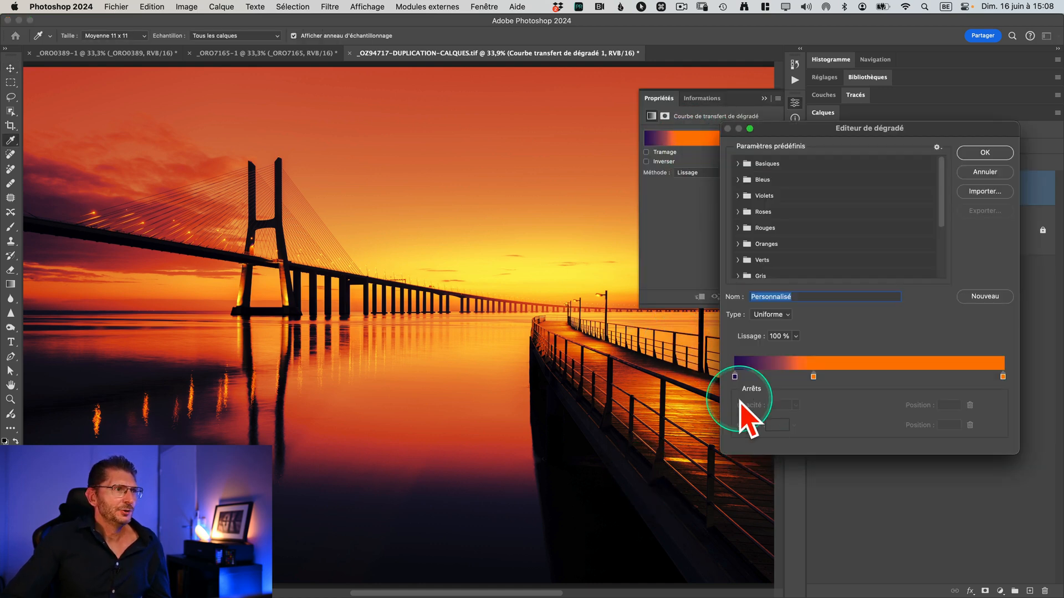
{"action": "scroll", "coordinate": [735, 379], "scroll_direction": "up", "scroll_amount": 5}
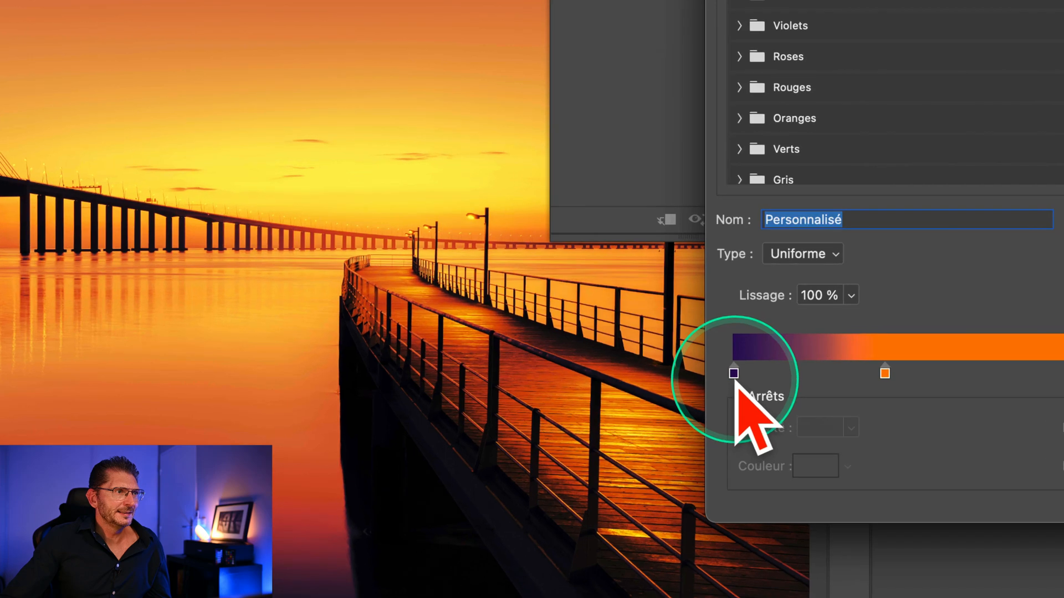
{"action": "left_click", "coordinate": [734, 375]}
{"action": "left_click", "coordinate": [810, 470]}
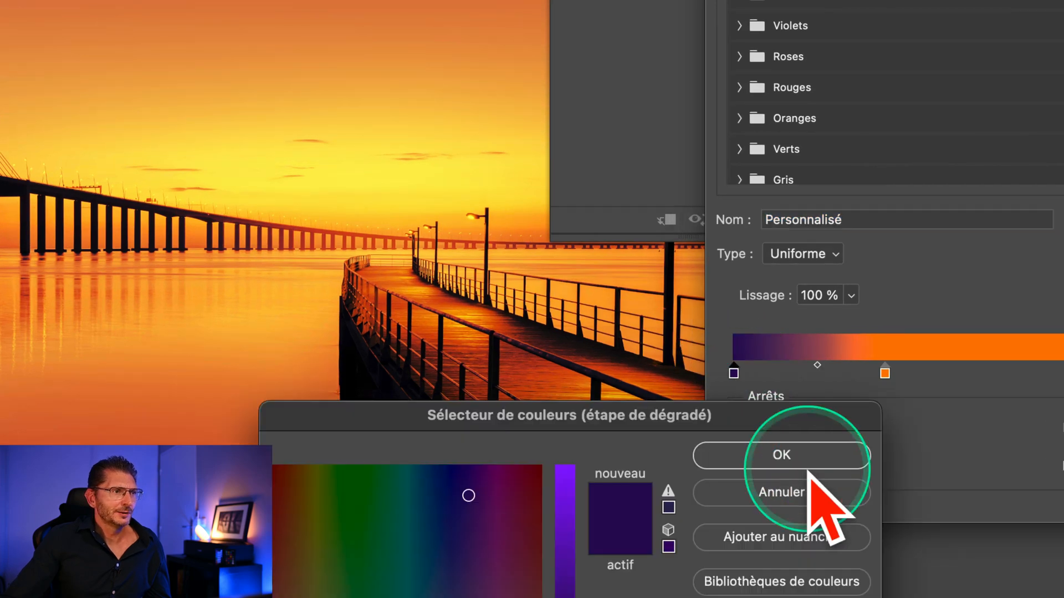
{"action": "scroll", "coordinate": [742, 481], "scroll_direction": "down", "scroll_amount": 1}
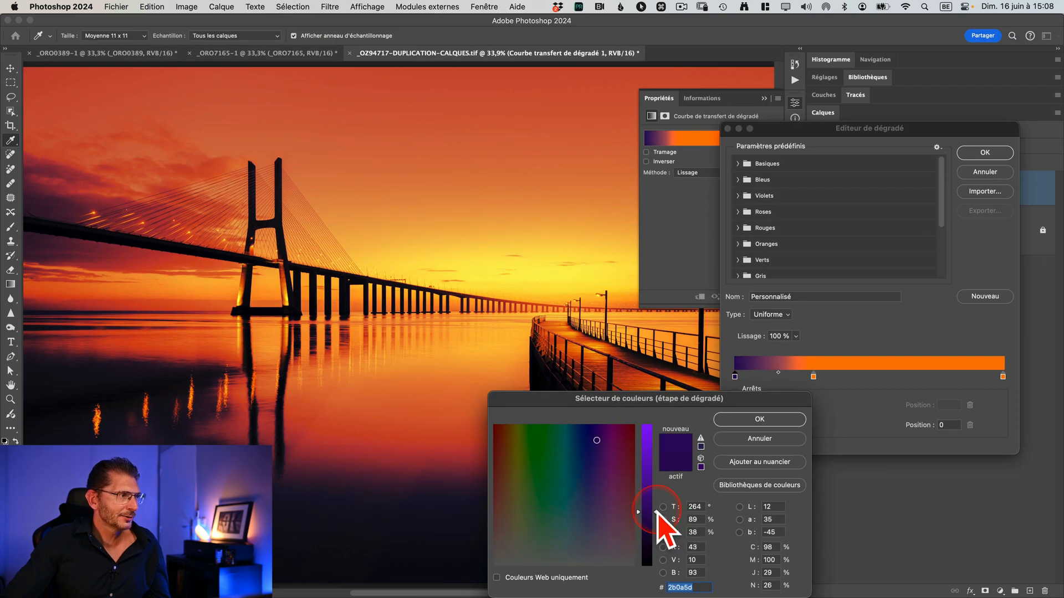
{"action": "left_click_drag", "start_coordinate": [657, 512], "coordinate": [656, 464]}
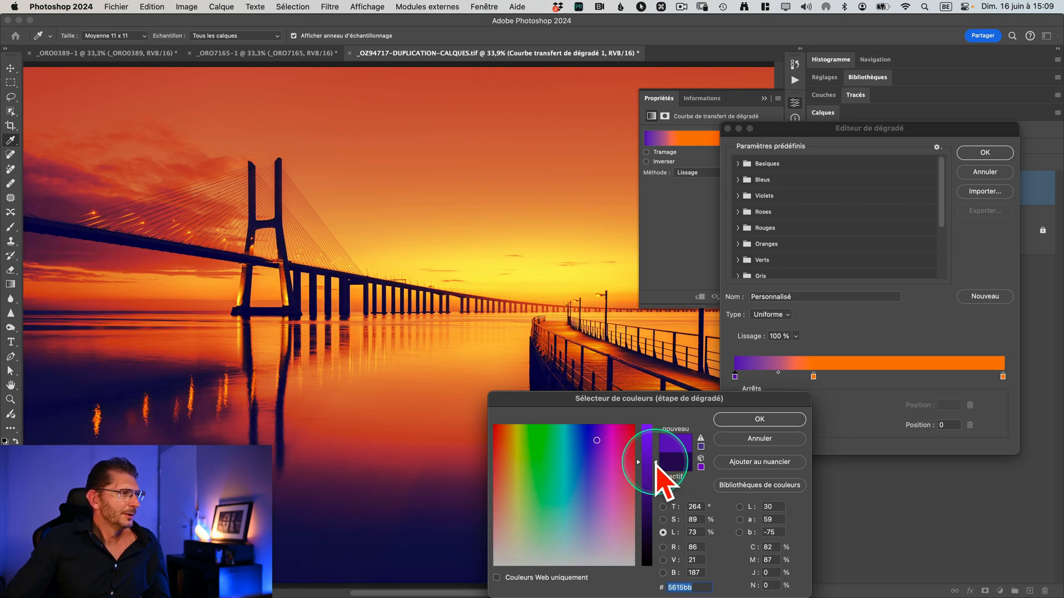
Step: Reduce the purple start stop's saturation to 51% and accept the edited gradient
{"action": "left_click", "coordinate": [662, 520]}
{"action": "left_click_drag", "start_coordinate": [657, 440], "coordinate": [654, 488]}
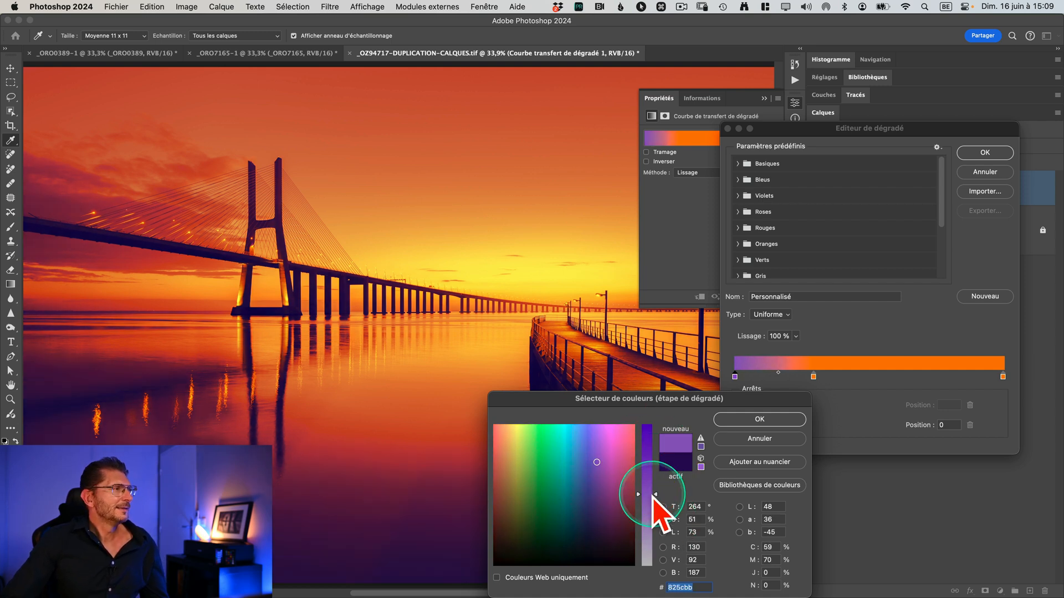
{"action": "left_click", "coordinate": [727, 420]}
{"action": "left_click", "coordinate": [984, 152]}
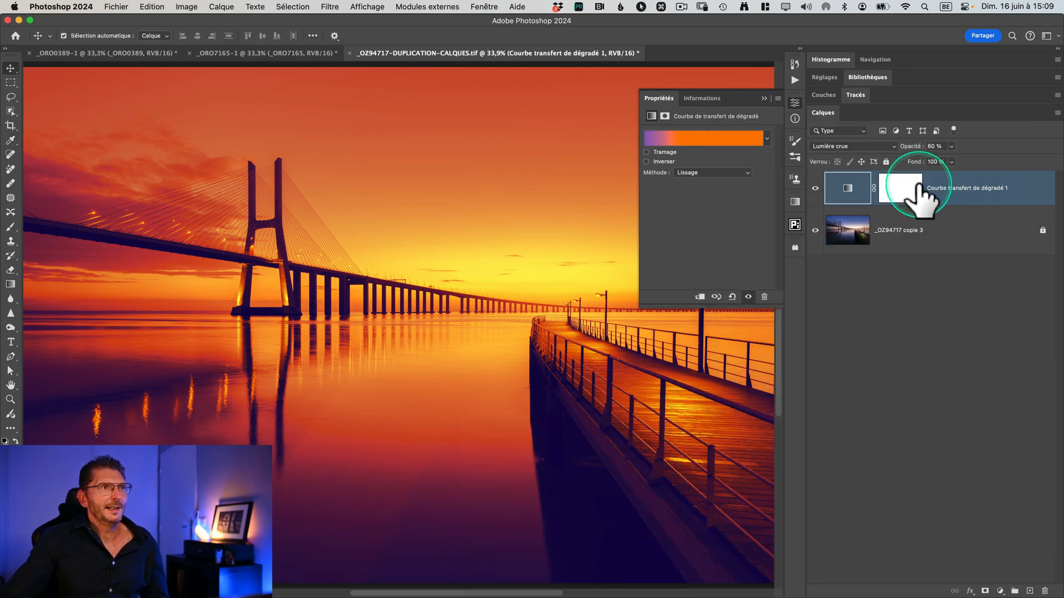
Step: Set the gradient map layer to Lumière linéaire blending with 63% opacity and 14% fill, and put its properties away
{"action": "left_click_drag", "start_coordinate": [906, 155], "coordinate": [907, 158]}
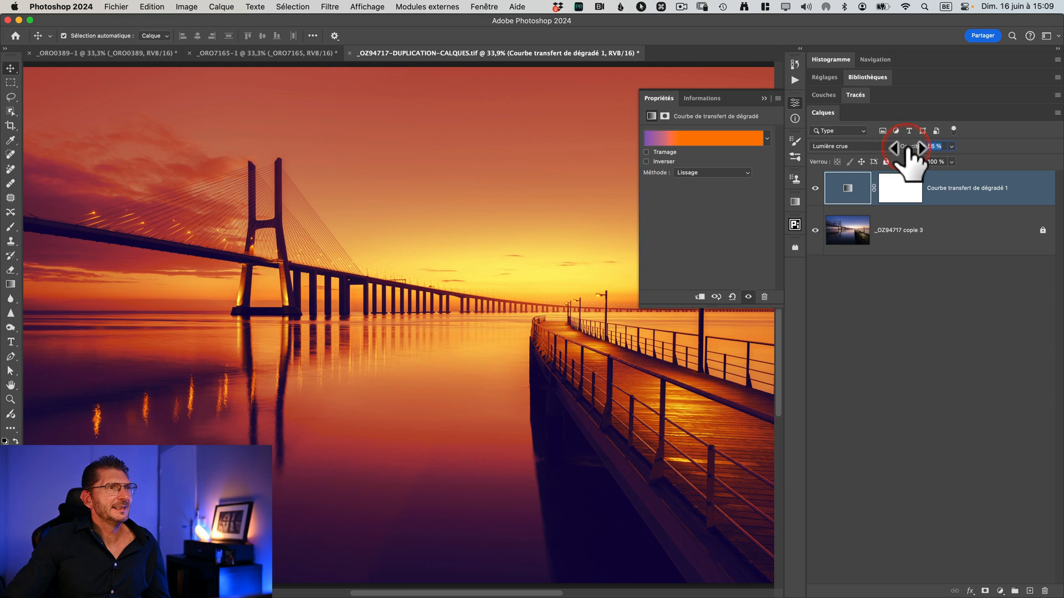
{"action": "left_click", "coordinate": [881, 146]}
{"action": "left_click", "coordinate": [851, 166]}
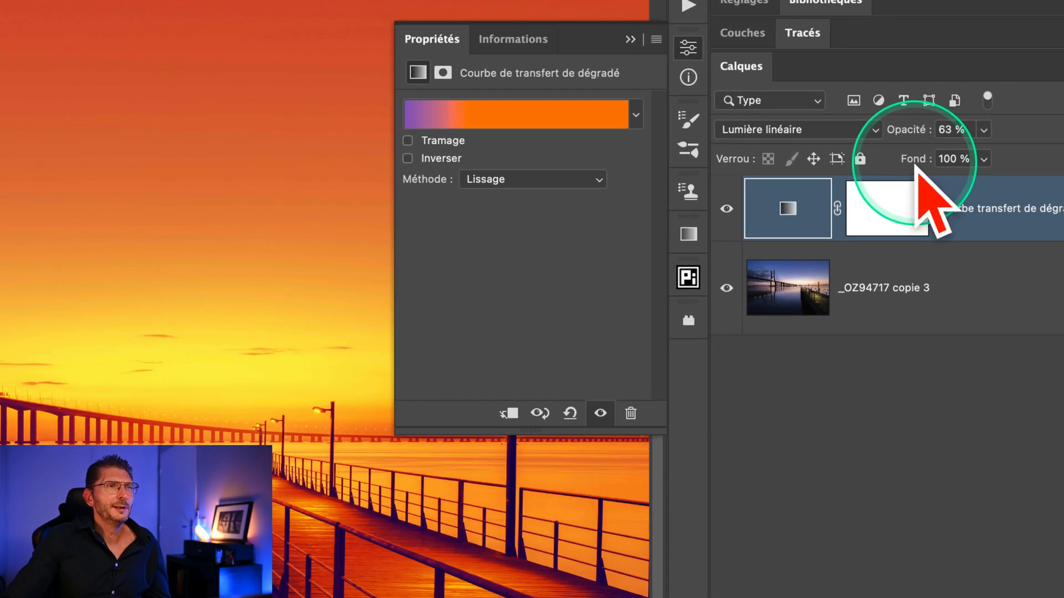
{"action": "left_click_drag", "start_coordinate": [913, 162], "coordinate": [837, 157]}
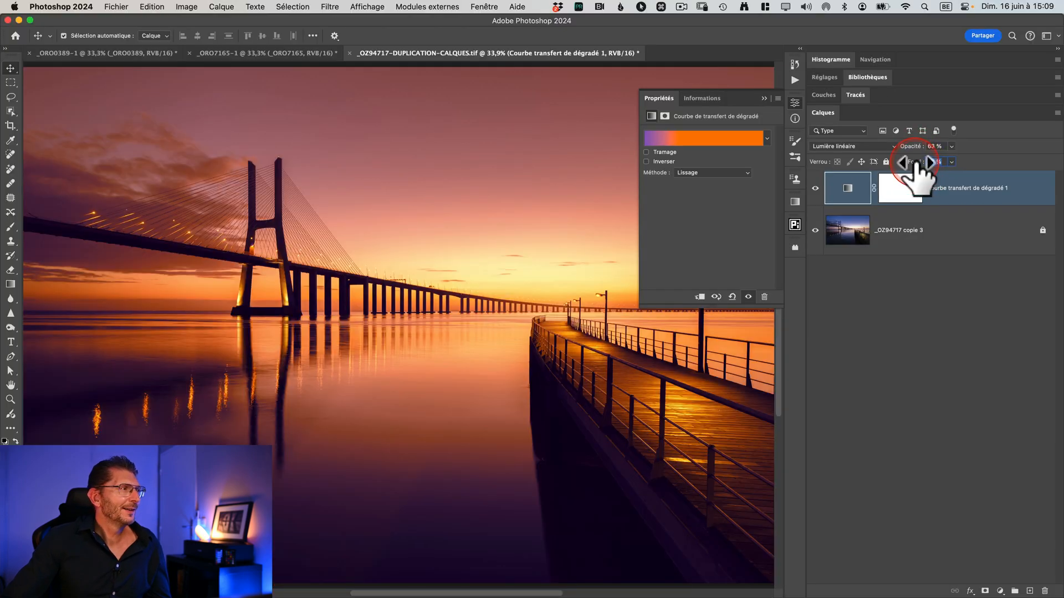
{"action": "left_click_drag", "start_coordinate": [916, 162], "coordinate": [912, 162]}
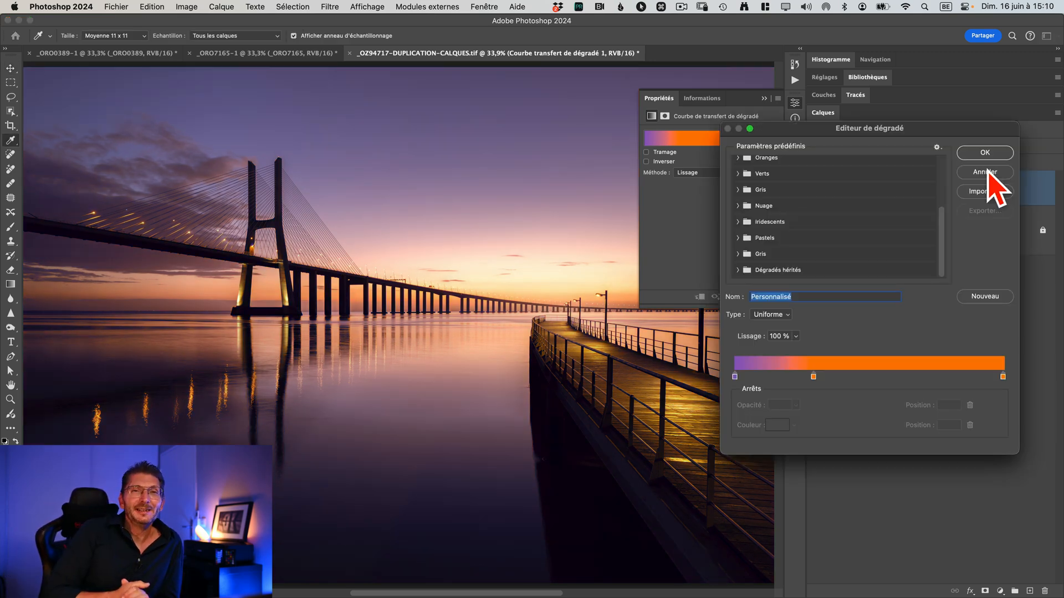
{"action": "left_click", "coordinate": [986, 172]}
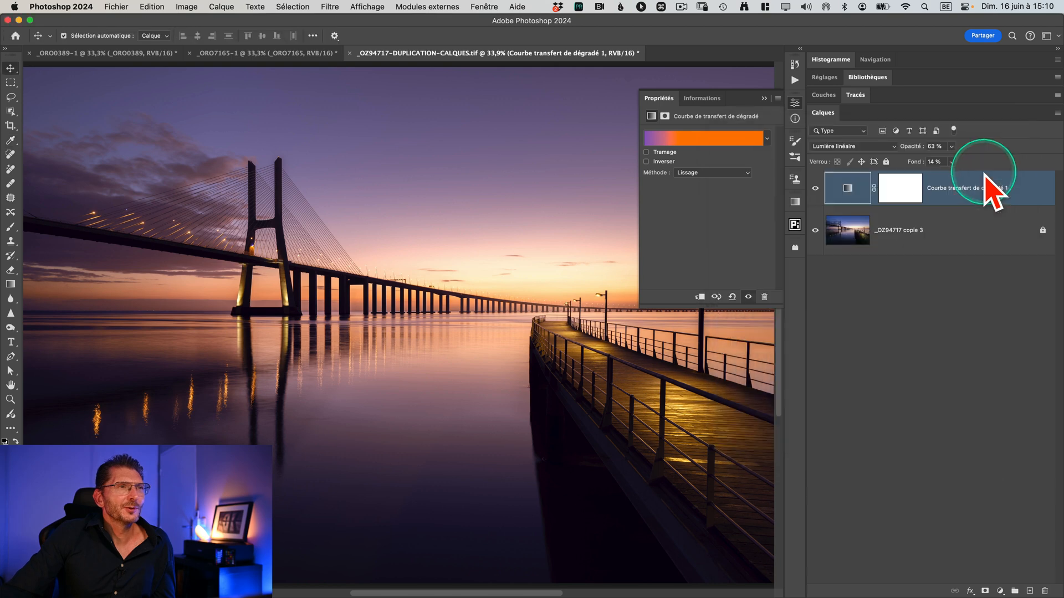
{"action": "left_click", "coordinate": [764, 99]}
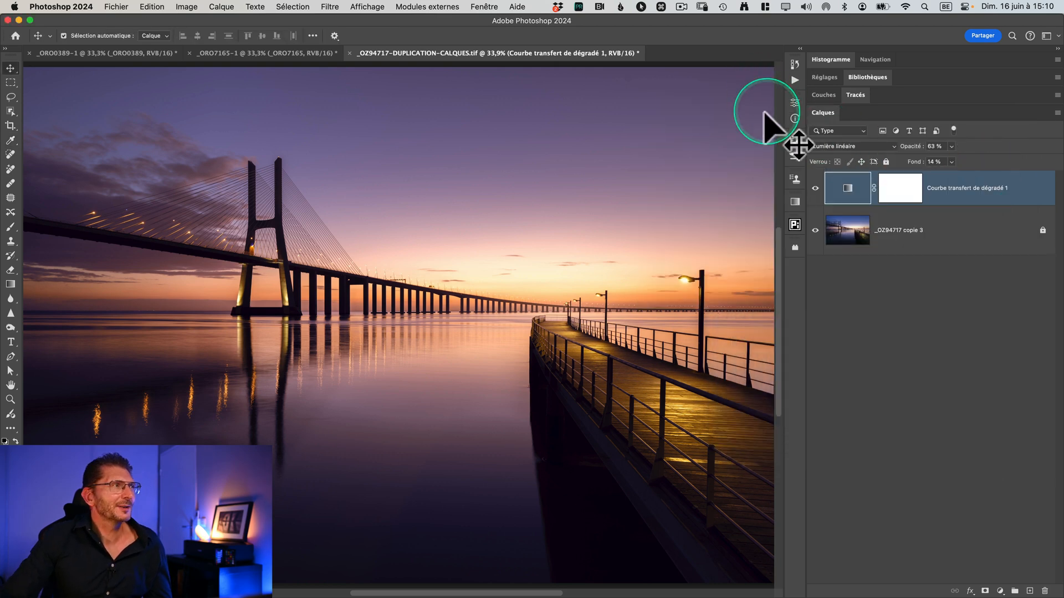
Step: Switch to the escalator photo _ORO7165-1 and fit it to the window
{"action": "left_click", "coordinate": [242, 53]}
{"action": "left_click", "coordinate": [388, 78]}
{"action": "key", "text": "super+0"}
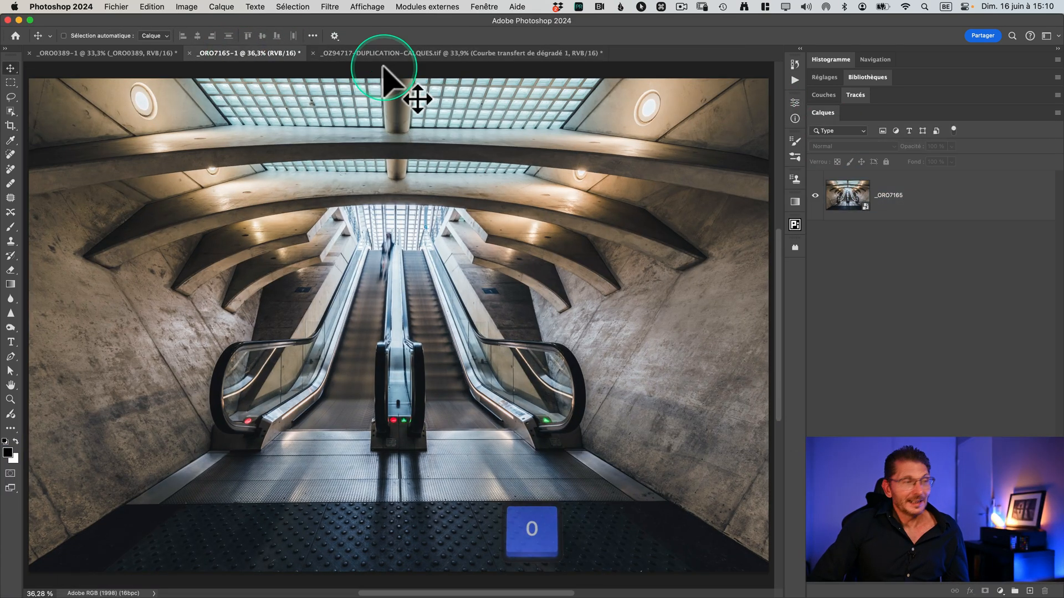
Step: Add a gradient map adjustment layer (Courbe de transfert de dégradé) above the _ORO7165 layer
{"action": "left_click", "coordinate": [930, 208]}
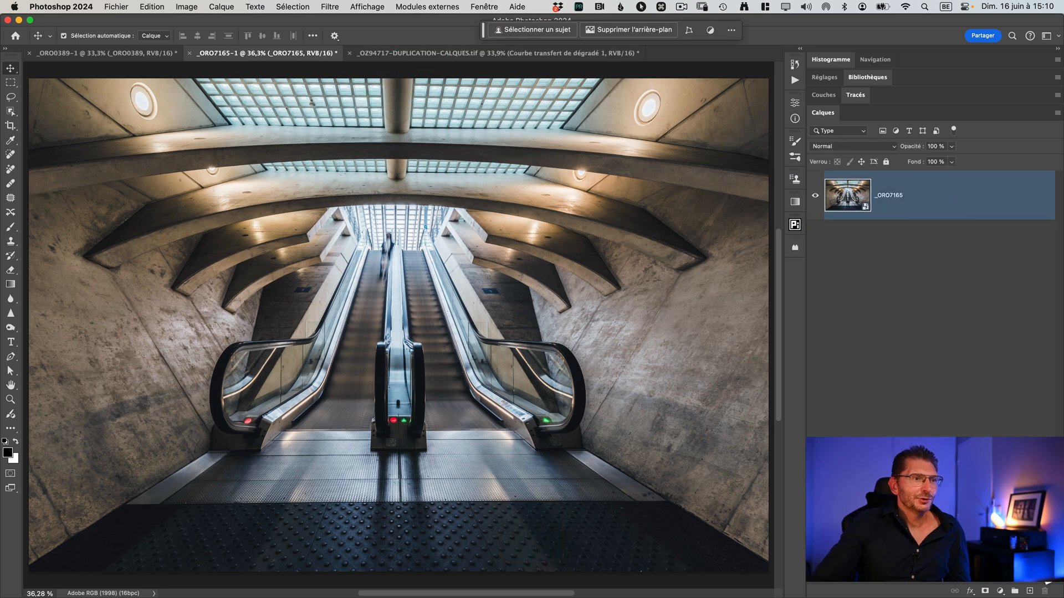
{"action": "left_click", "coordinate": [1000, 591]}
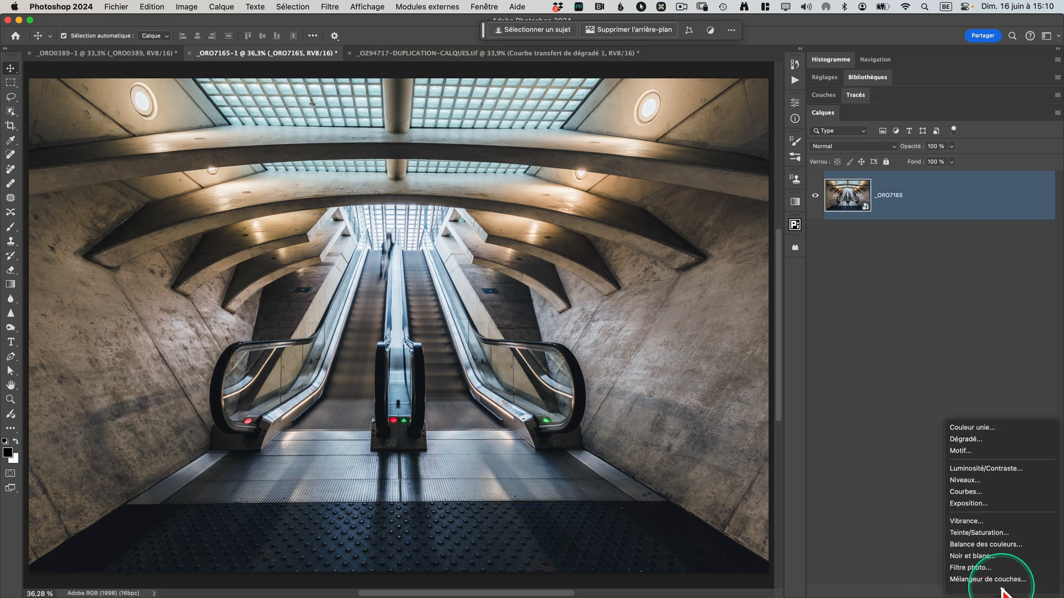
{"action": "scroll", "coordinate": [1015, 580], "scroll_direction": "up", "scroll_amount": 5}
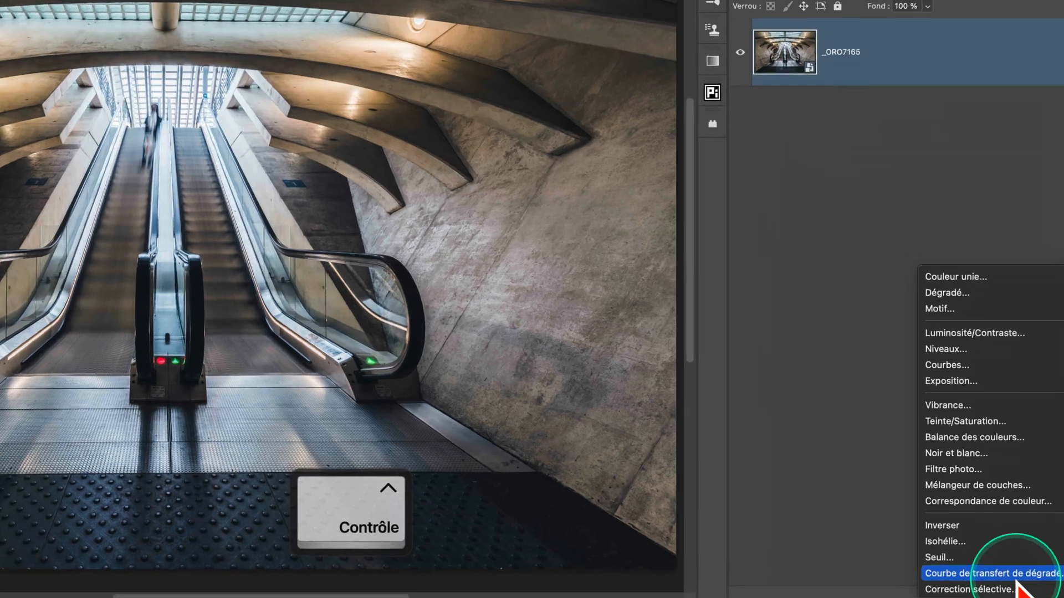
{"action": "left_click", "coordinate": [1016, 577]}
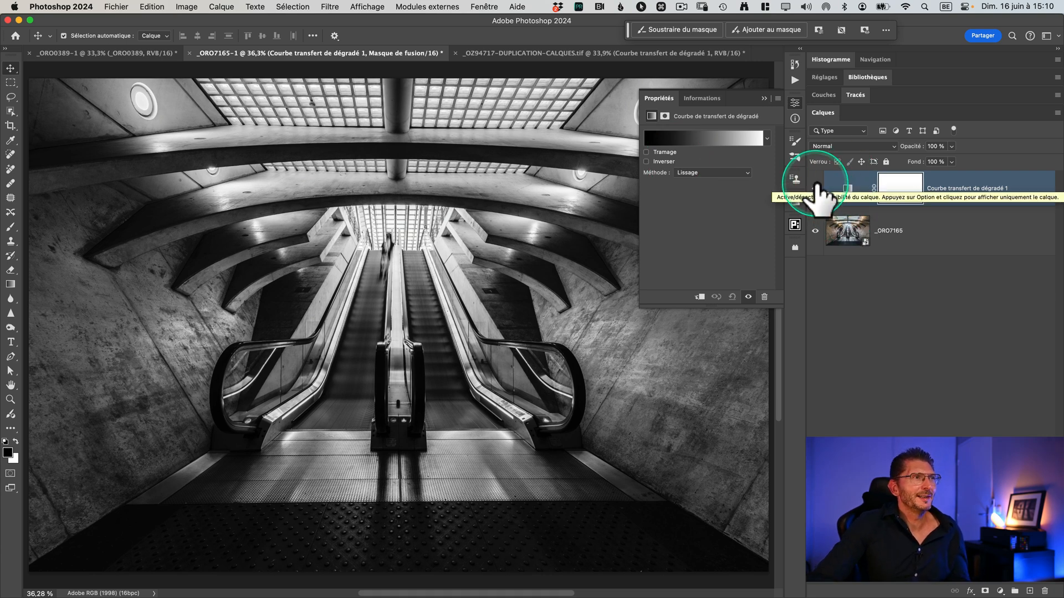
Step: Set the escalator photo's new gradient map layer to the Lumière tamisée blend mode
{"action": "left_click", "coordinate": [724, 141]}
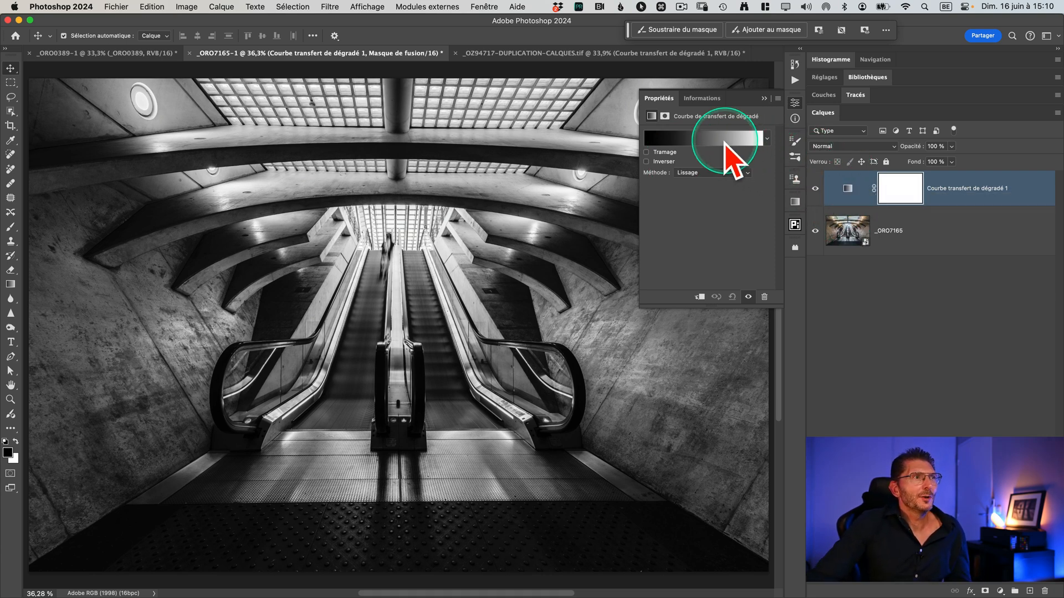
{"action": "left_click", "coordinate": [839, 146]}
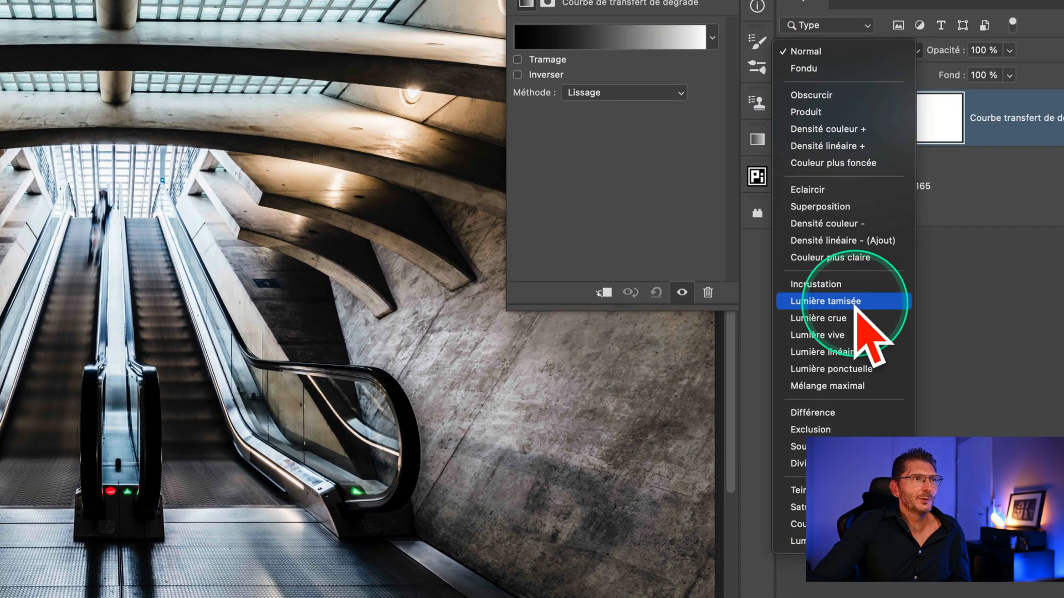
{"action": "left_click", "coordinate": [857, 304]}
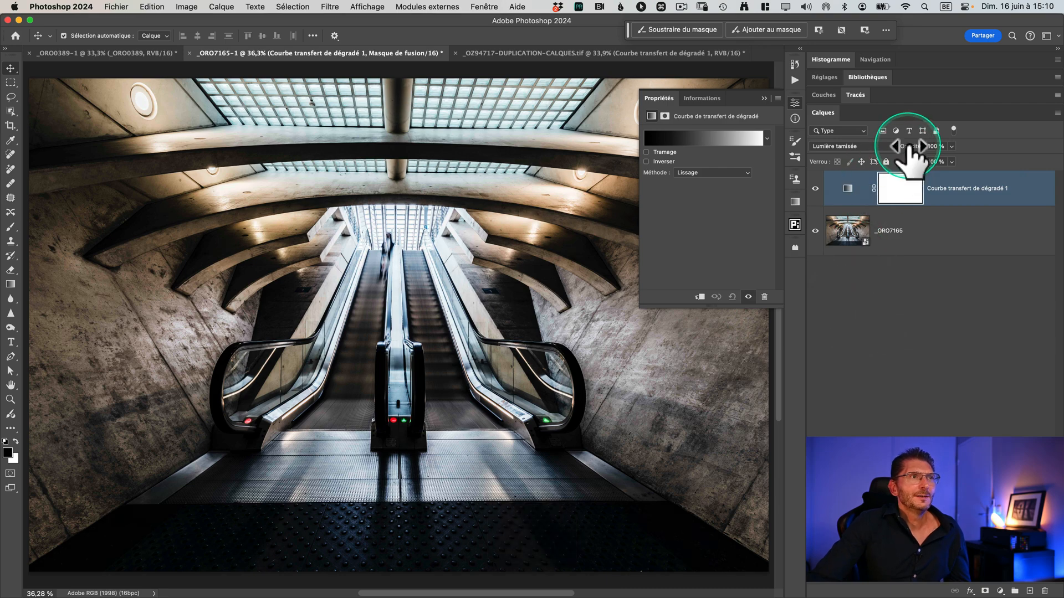
Step: Apply the Vert_18 preset to the gradient map and swap its color stops, with green at the start and yellow at the end
{"action": "left_click", "coordinate": [708, 139]}
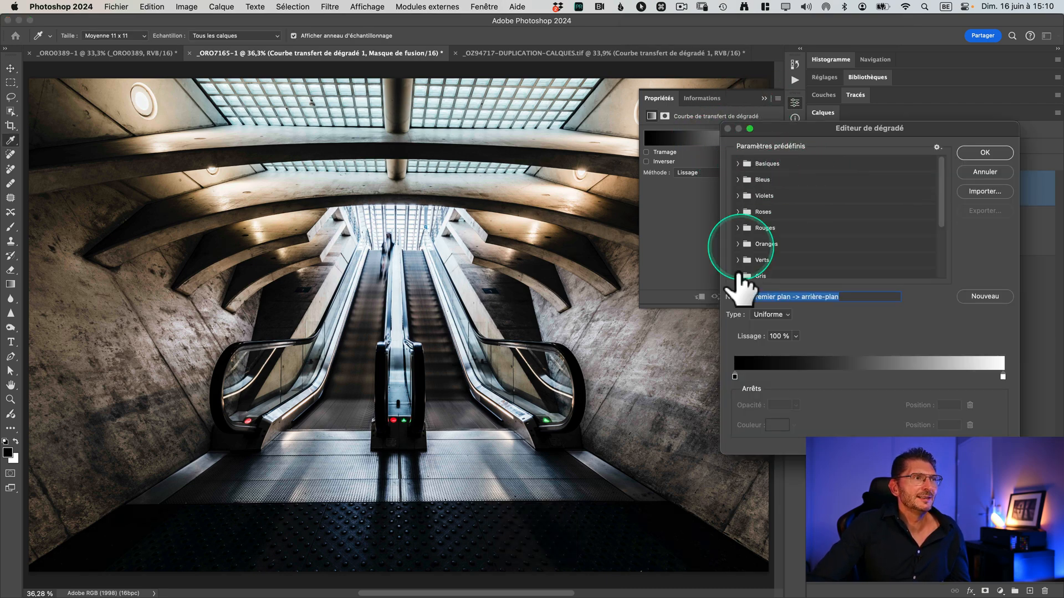
{"action": "left_click_drag", "start_coordinate": [719, 454], "coordinate": [597, 485]}
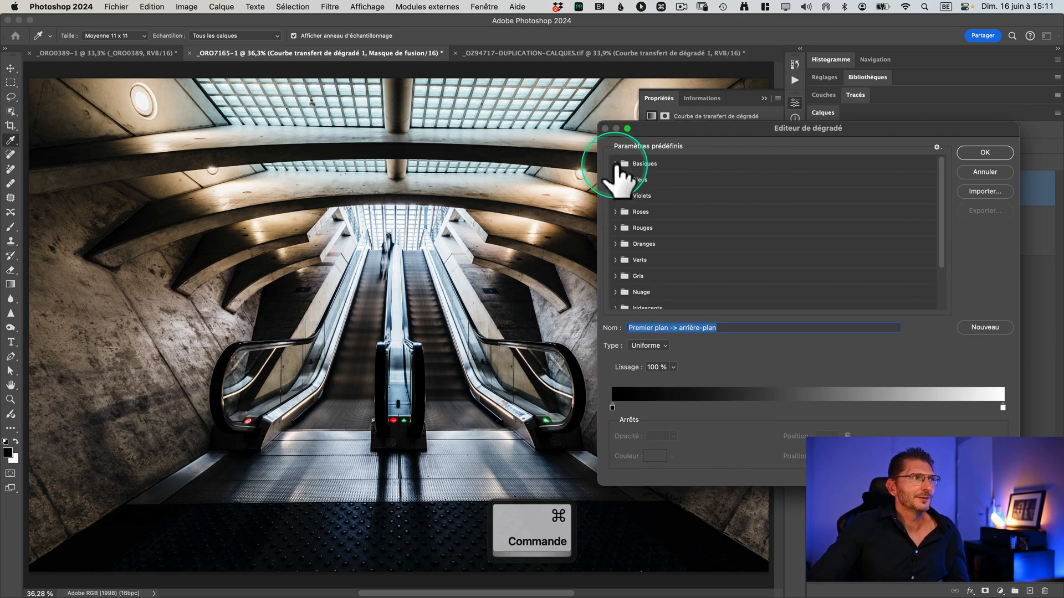
{"action": "left_click", "coordinate": [615, 164], "text": "super"}
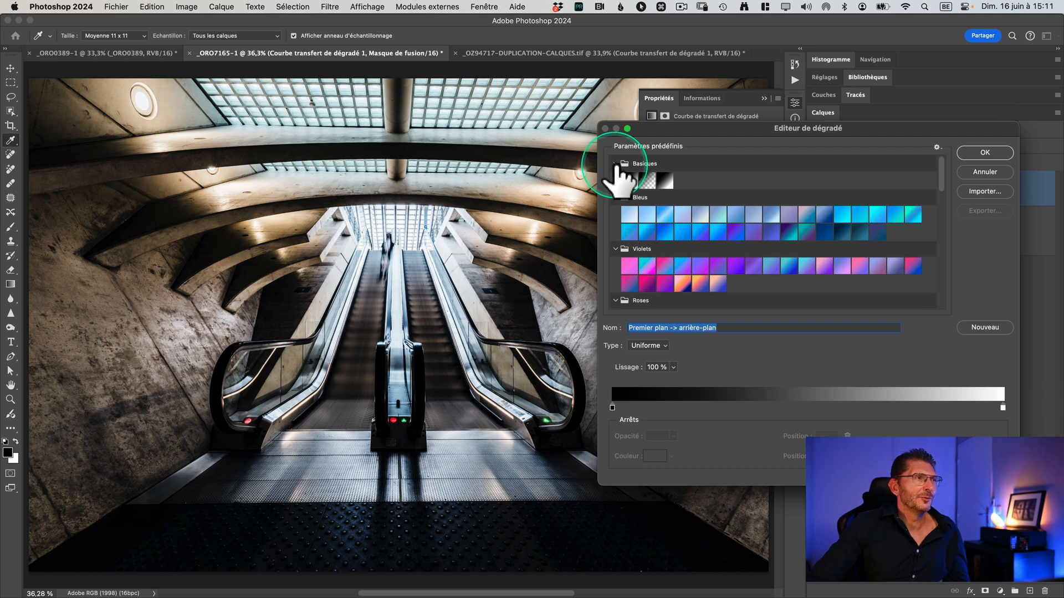
{"action": "scroll", "coordinate": [701, 225], "scroll_direction": "down", "scroll_amount": 2}
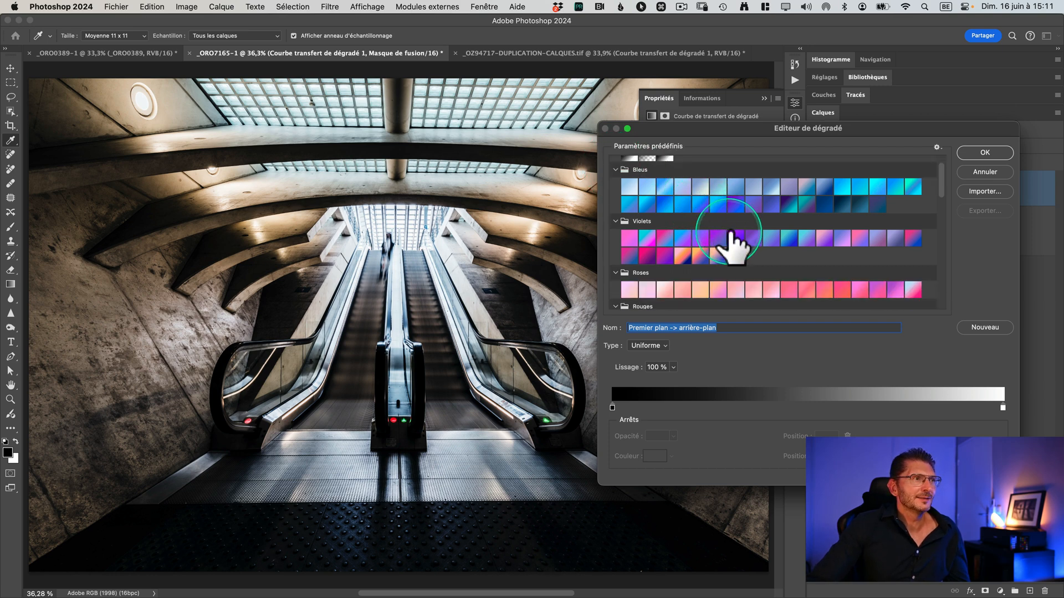
{"action": "scroll", "coordinate": [732, 234], "scroll_direction": "down", "scroll_amount": 10}
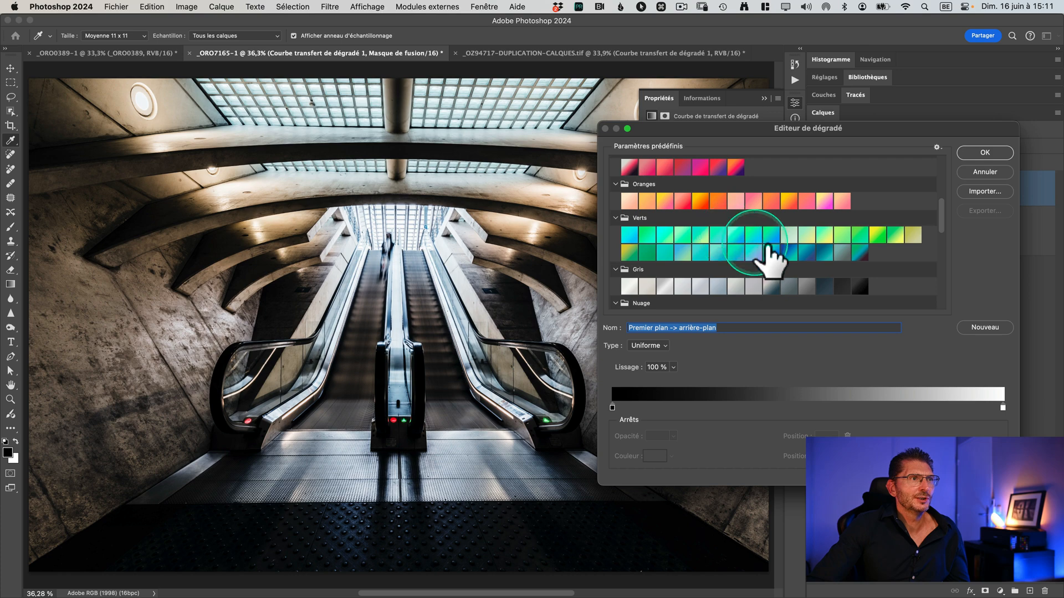
{"action": "left_click", "coordinate": [630, 253]}
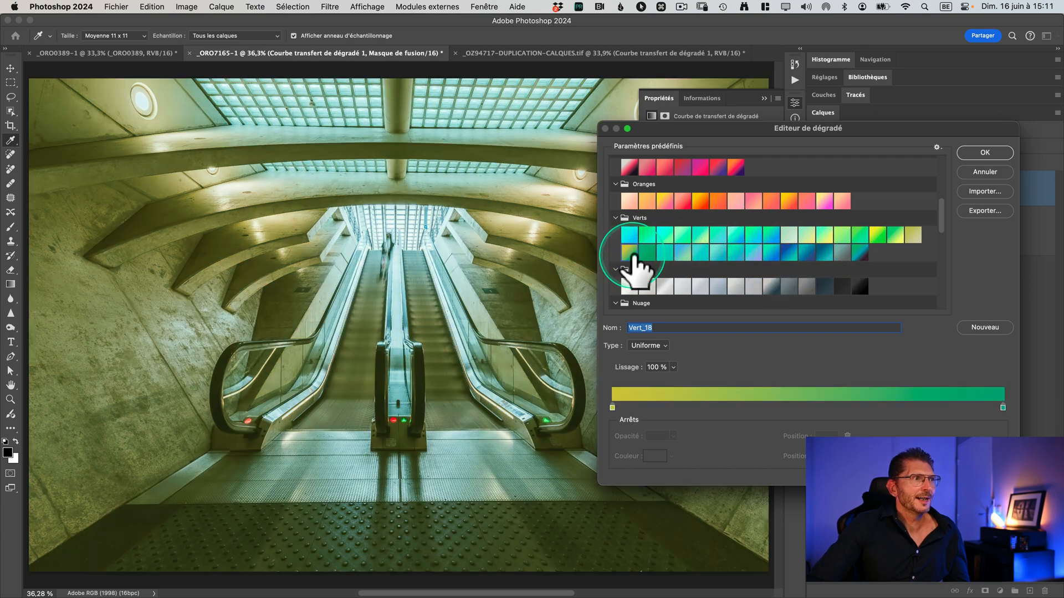
{"action": "scroll", "coordinate": [634, 256], "scroll_direction": "down", "scroll_amount": 5}
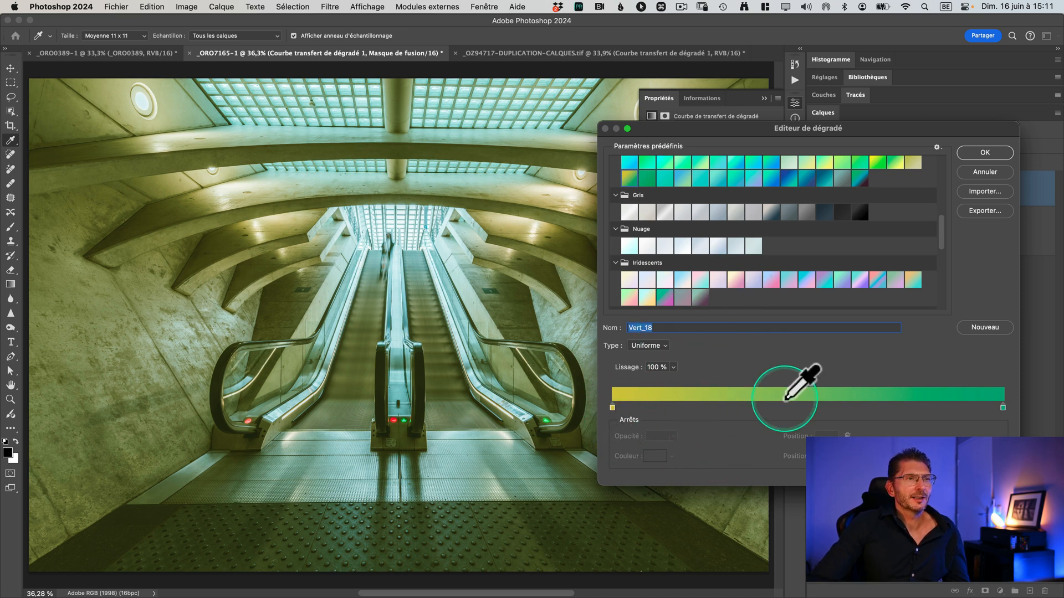
{"action": "left_click_drag", "start_coordinate": [613, 408], "coordinate": [822, 415]}
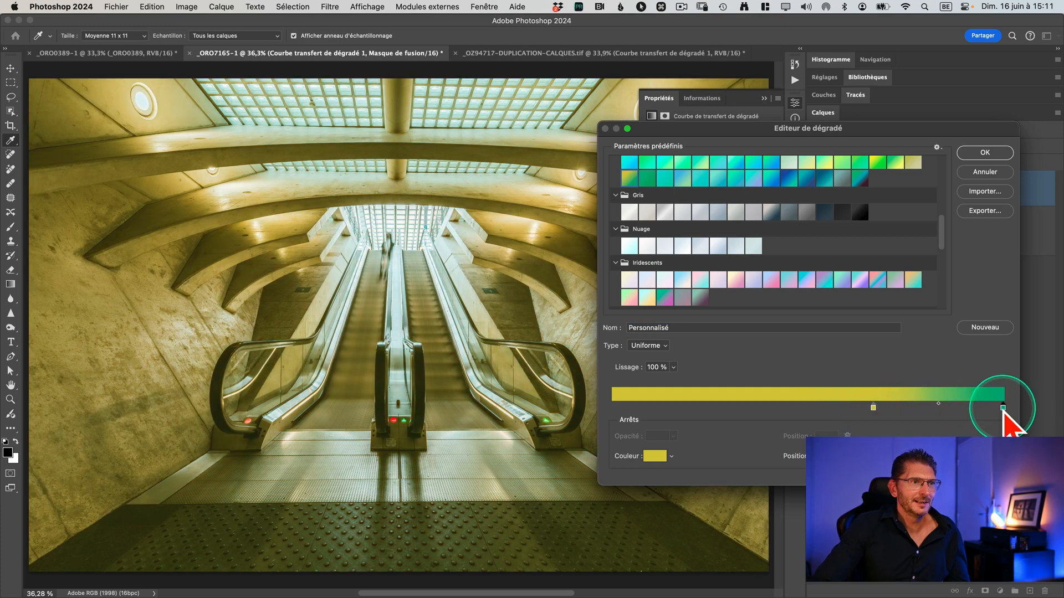
{"action": "left_click_drag", "start_coordinate": [993, 408], "coordinate": [776, 396]}
Step: Reduce the saturation of the gradient's green color stop to 25%
{"action": "left_click", "coordinate": [623, 408]}
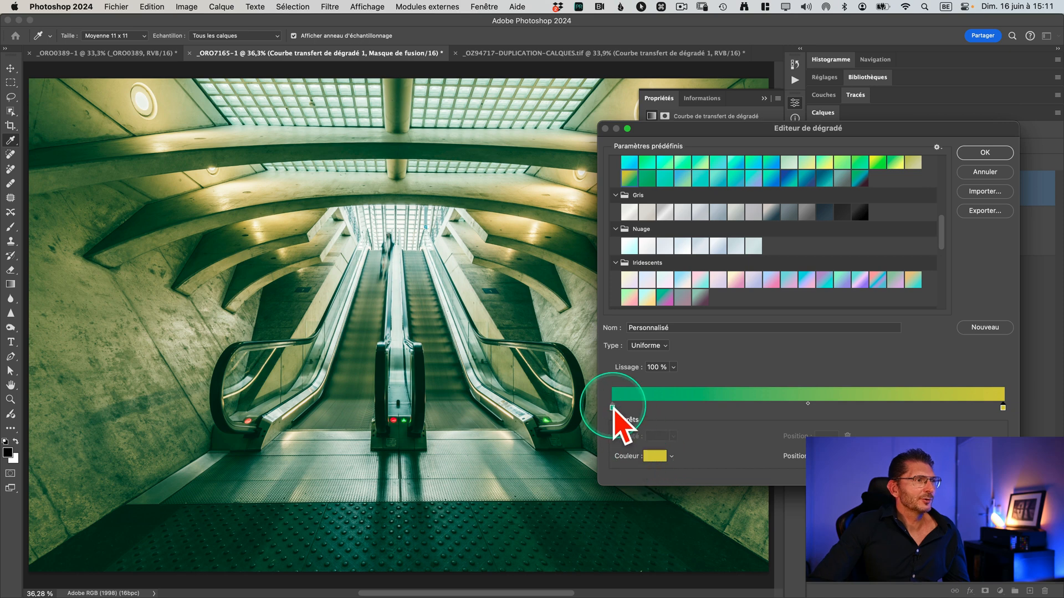
{"action": "left_click", "coordinate": [654, 457]}
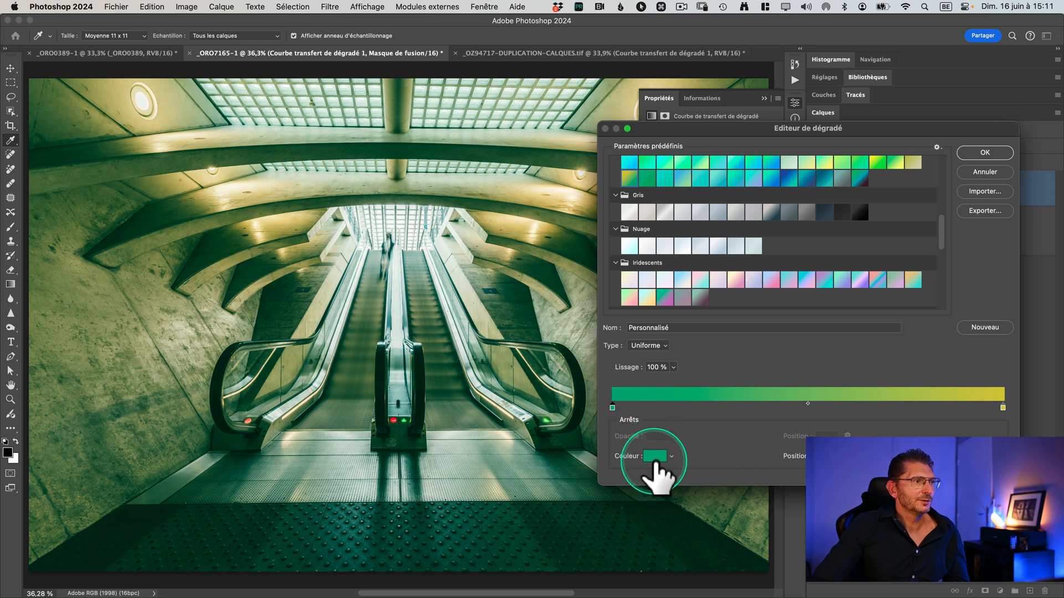
{"action": "left_click_drag", "start_coordinate": [657, 405], "coordinate": [675, 357]}
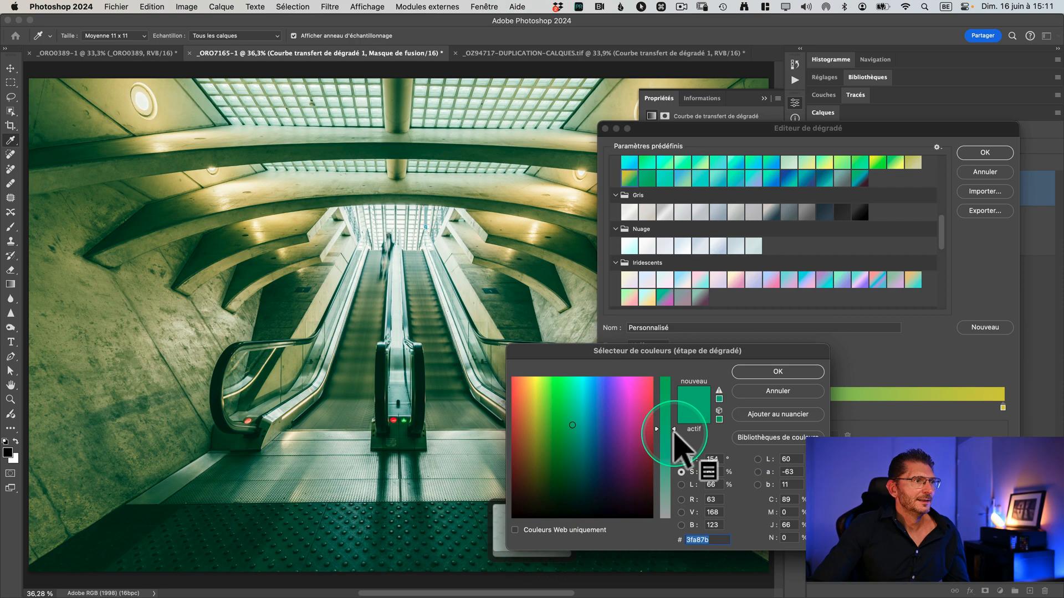
{"action": "left_click_drag", "start_coordinate": [675, 431], "coordinate": [672, 461]}
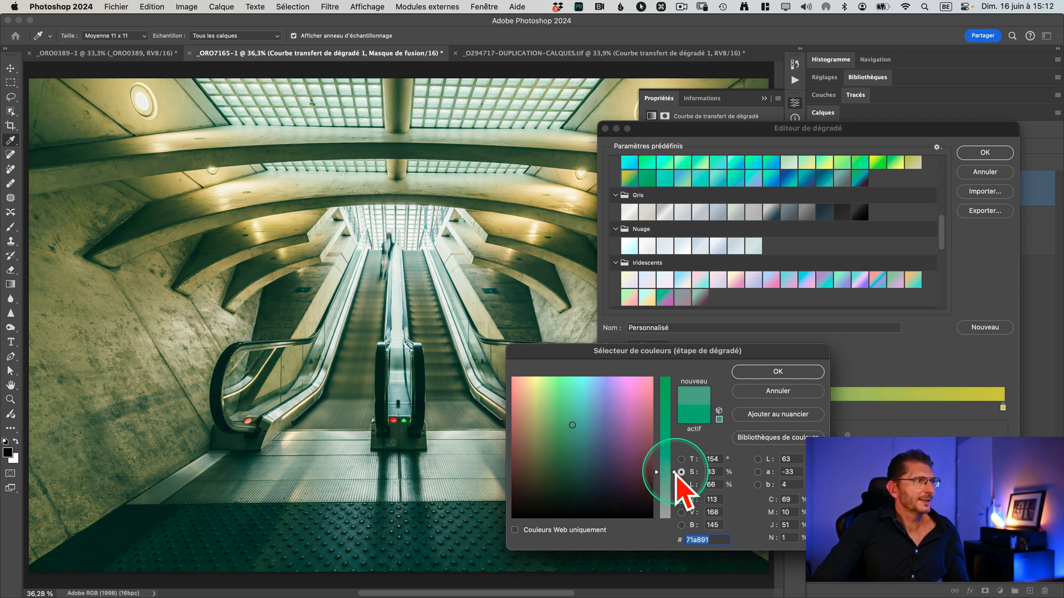
{"action": "left_click_drag", "start_coordinate": [675, 472], "coordinate": [676, 482]}
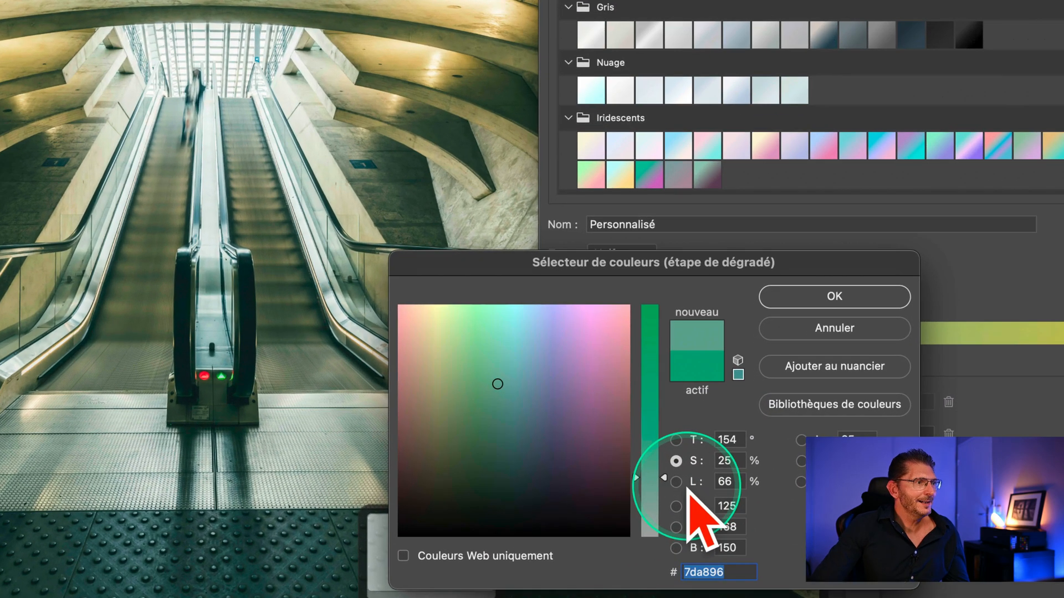
Step: Darken the green color stop to 49% brightness (5c7c6e) and accept the edited gradient
{"action": "left_click", "coordinate": [681, 485]}
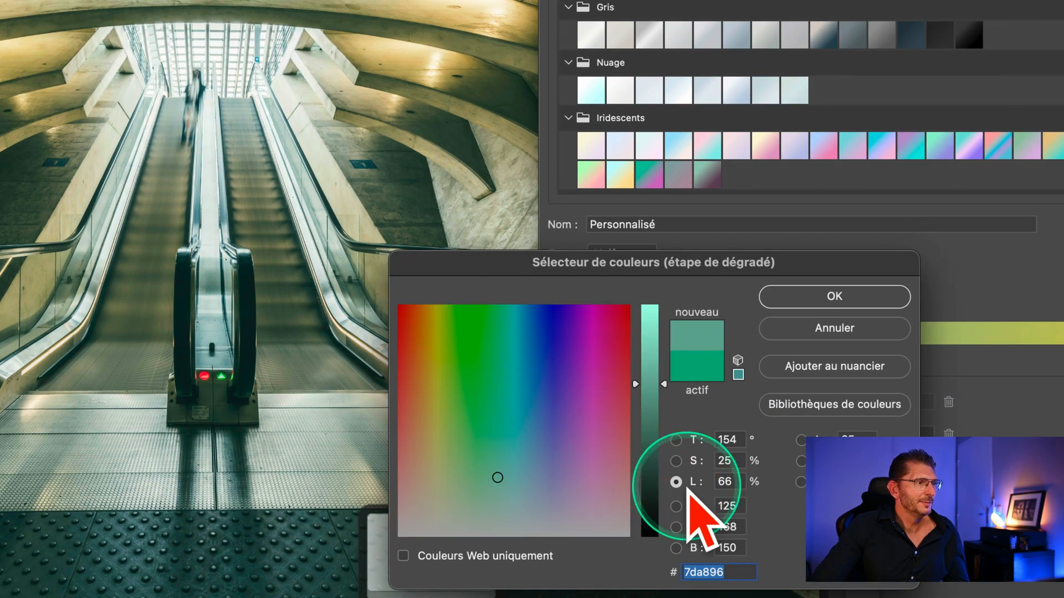
{"action": "left_click_drag", "start_coordinate": [663, 372], "coordinate": [666, 393]}
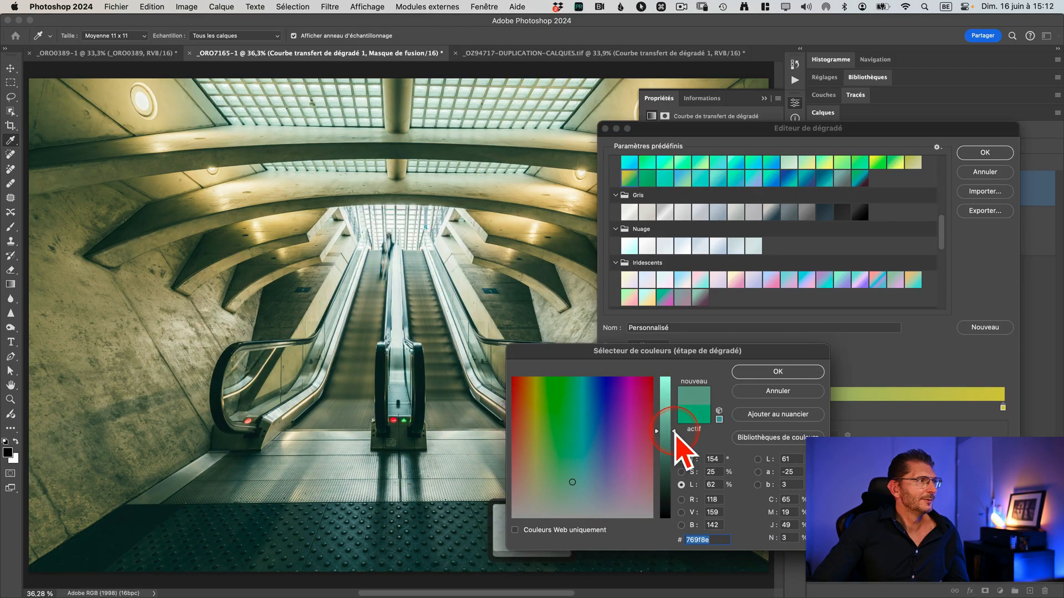
{"action": "left_click_drag", "start_coordinate": [675, 433], "coordinate": [674, 451]}
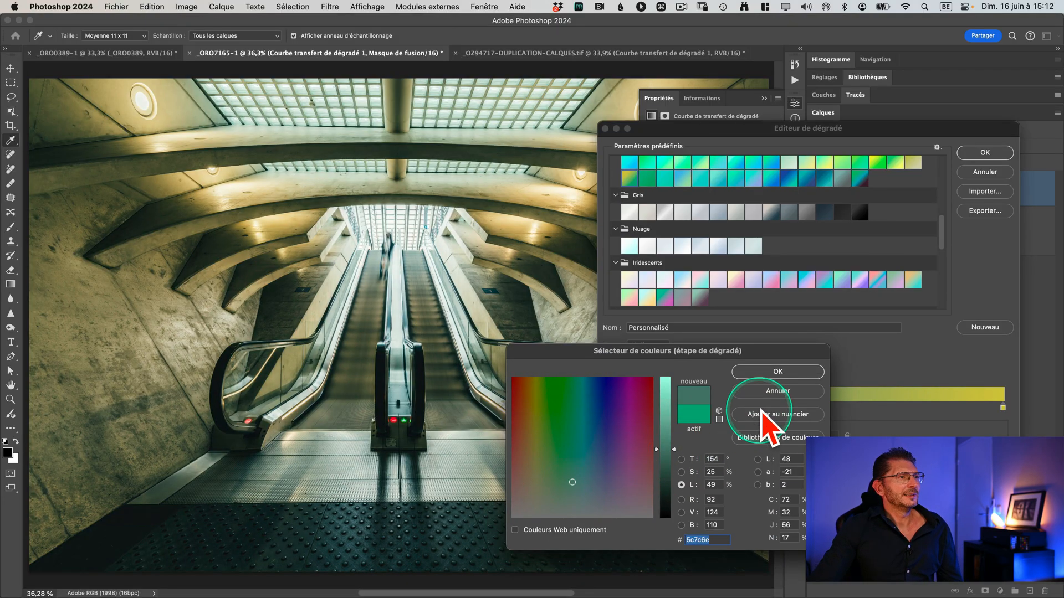
{"action": "left_click", "coordinate": [775, 372]}
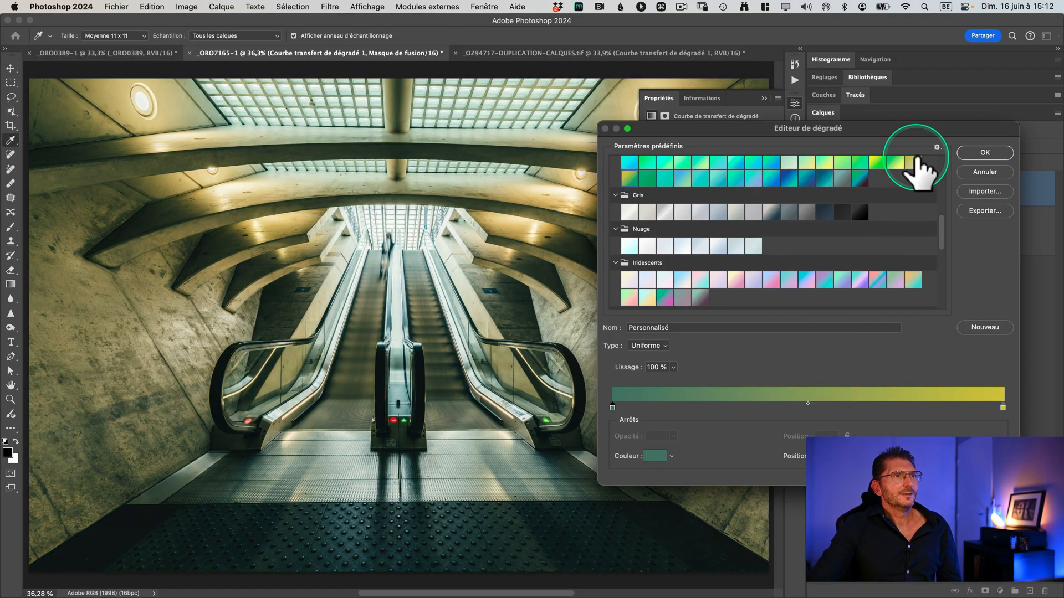
{"action": "left_click", "coordinate": [983, 154]}
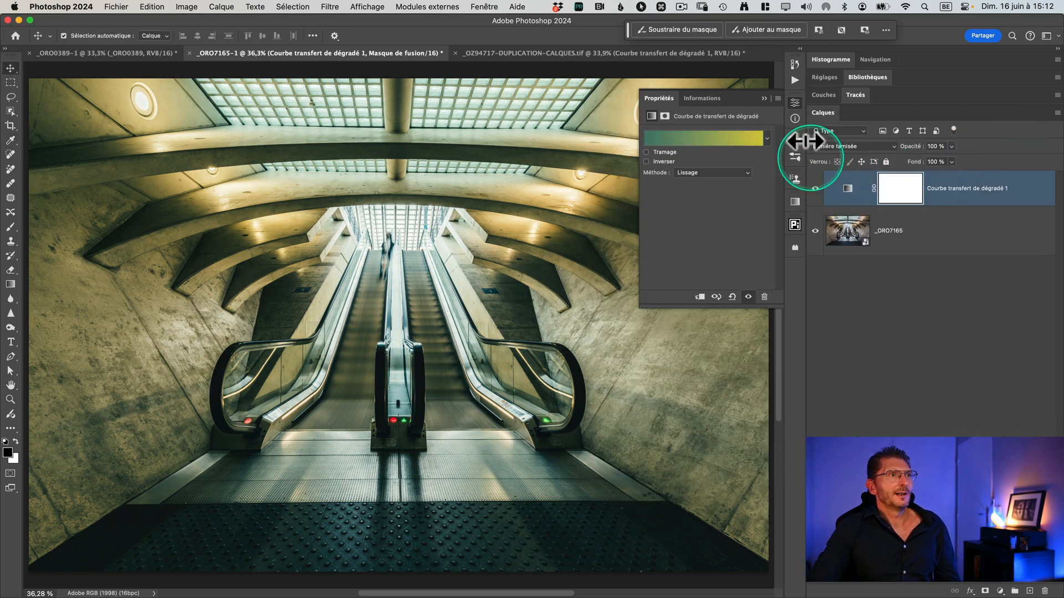
Step: Put the gradient map's properties away and toggle the layer's visibility to compare the escalator photo before and after
{"action": "left_click", "coordinate": [765, 99]}
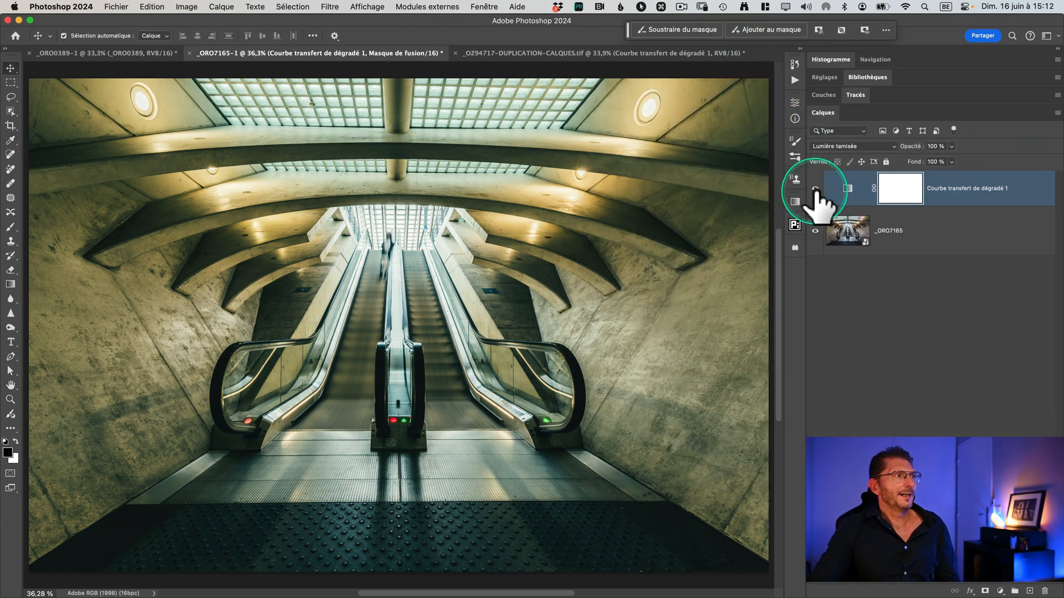
{"action": "left_click", "coordinate": [815, 188]}
{"action": "left_click", "coordinate": [815, 189]}
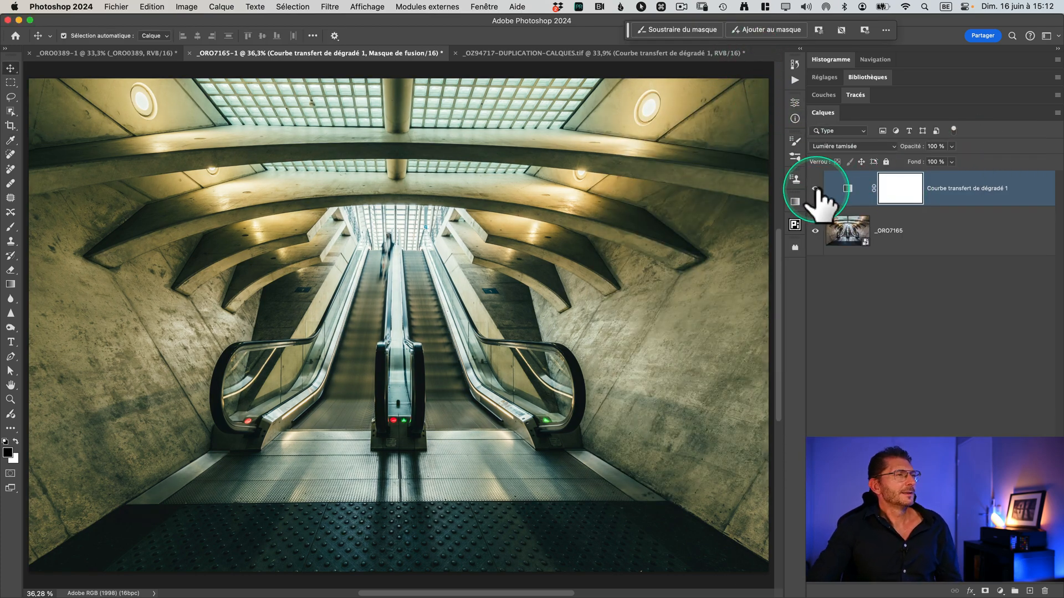
Step: Reopen the gradient map's gradient for editing and save it as a new preset named "Look glauque"
{"action": "left_click", "coordinate": [843, 190]}
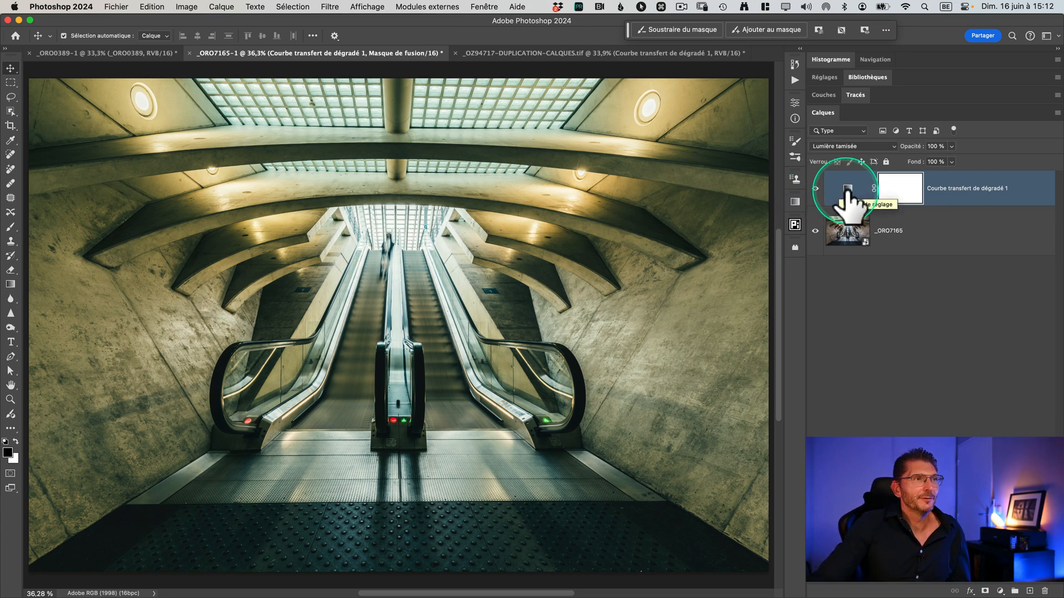
{"action": "double_click", "coordinate": [847, 191]}
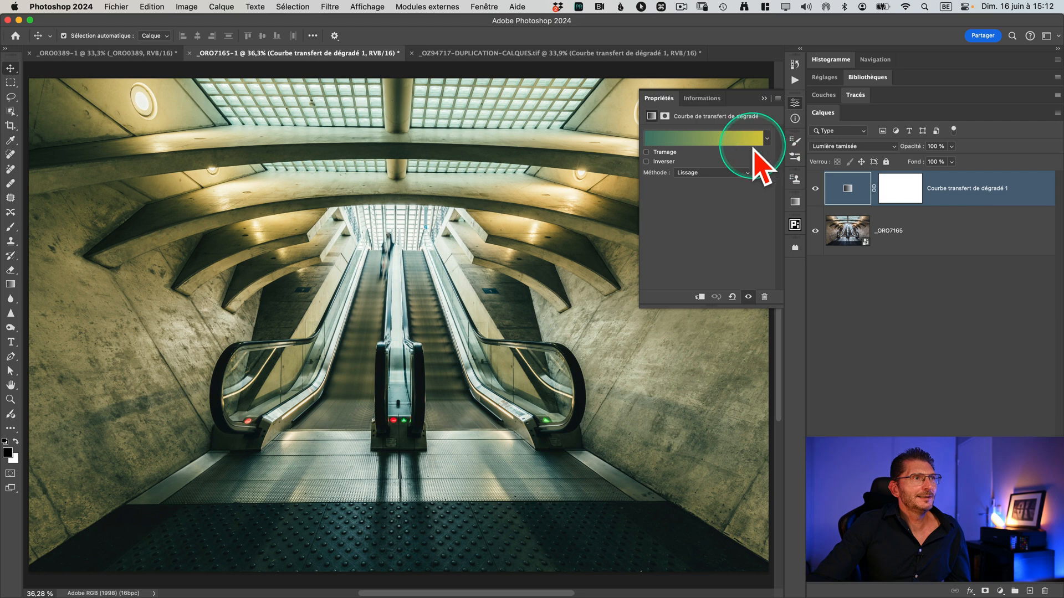
{"action": "left_click", "coordinate": [737, 139]}
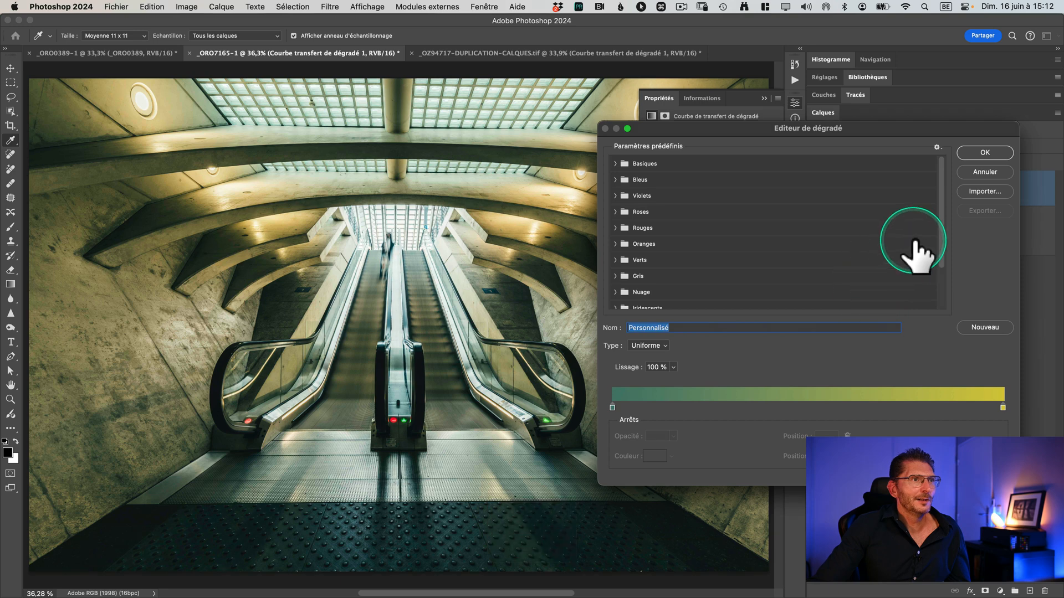
{"action": "left_click_drag", "start_coordinate": [940, 238], "coordinate": [936, 322]}
{"action": "type", "text": "L"}
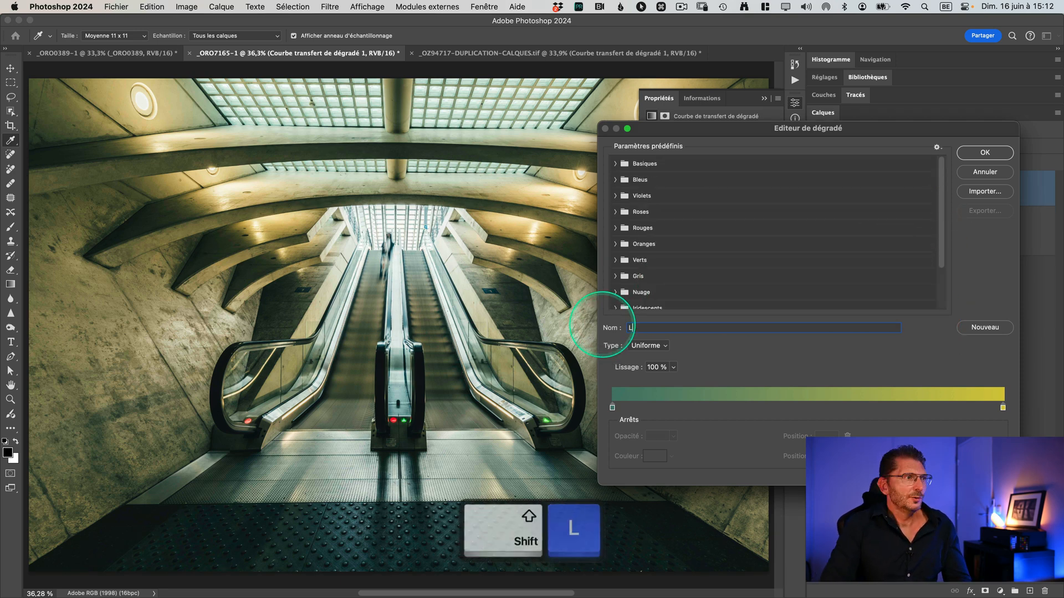
{"action": "type", "text": "ook glauque"}
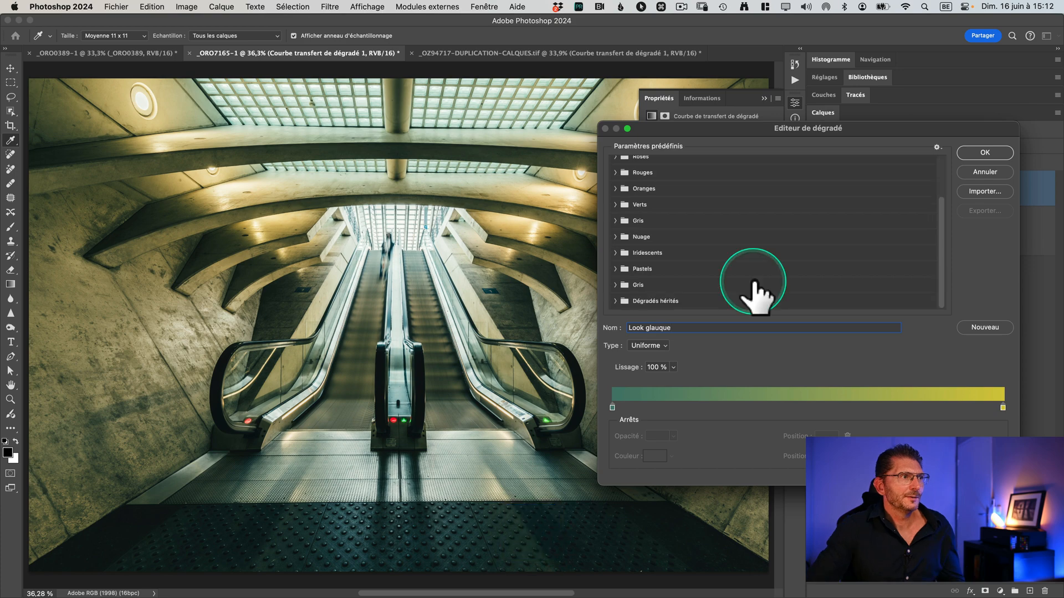
{"action": "left_click", "coordinate": [982, 328]}
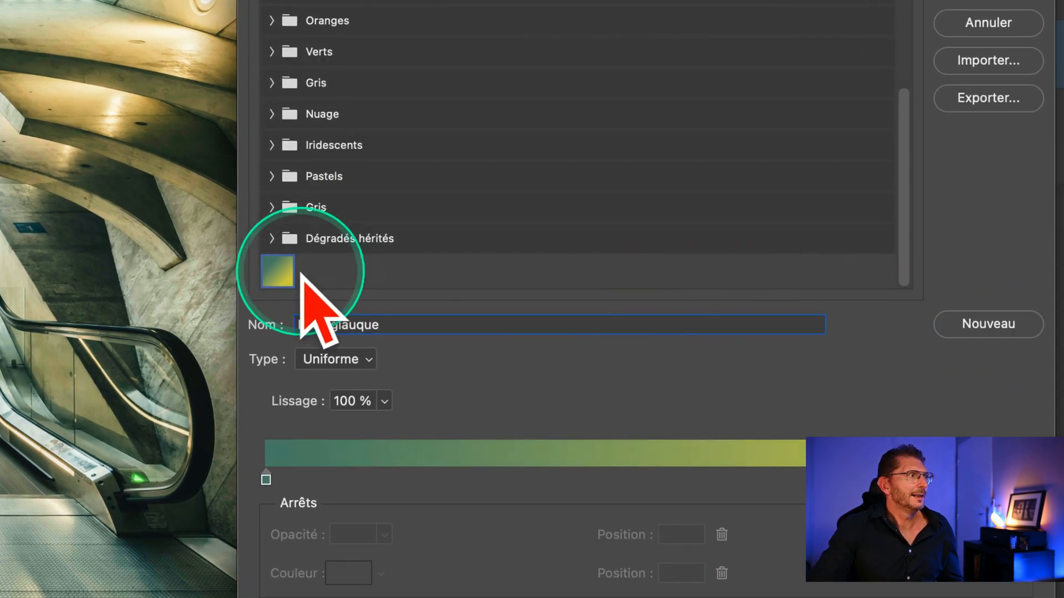
Step: Create a gradient preset group named PERSOS and move the Look glauque preset into it
{"action": "left_click", "coordinate": [342, 259]}
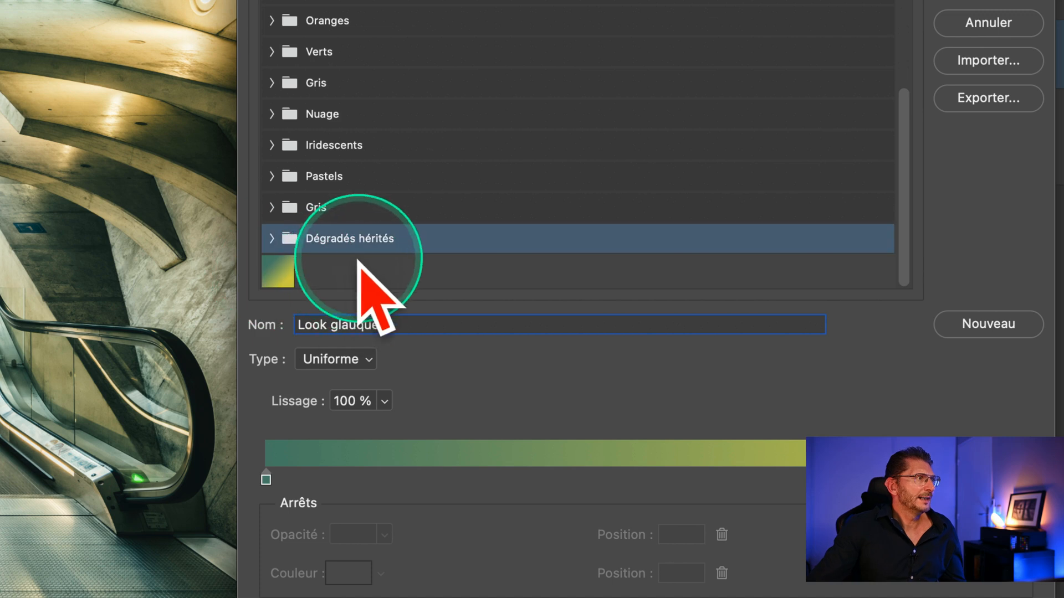
{"action": "right_click", "coordinate": [363, 245]}
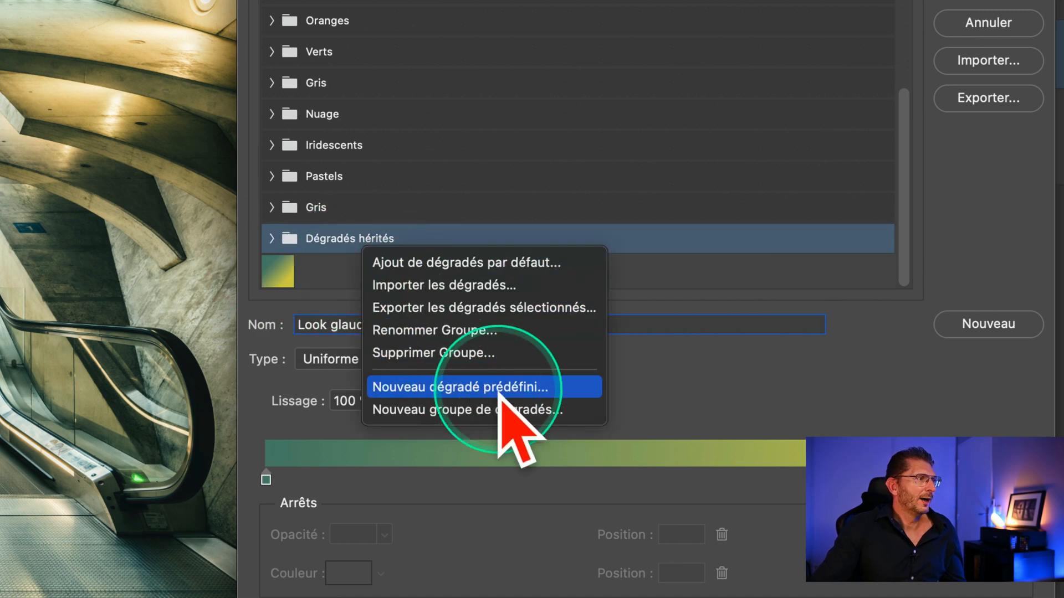
{"action": "left_click", "coordinate": [460, 411]}
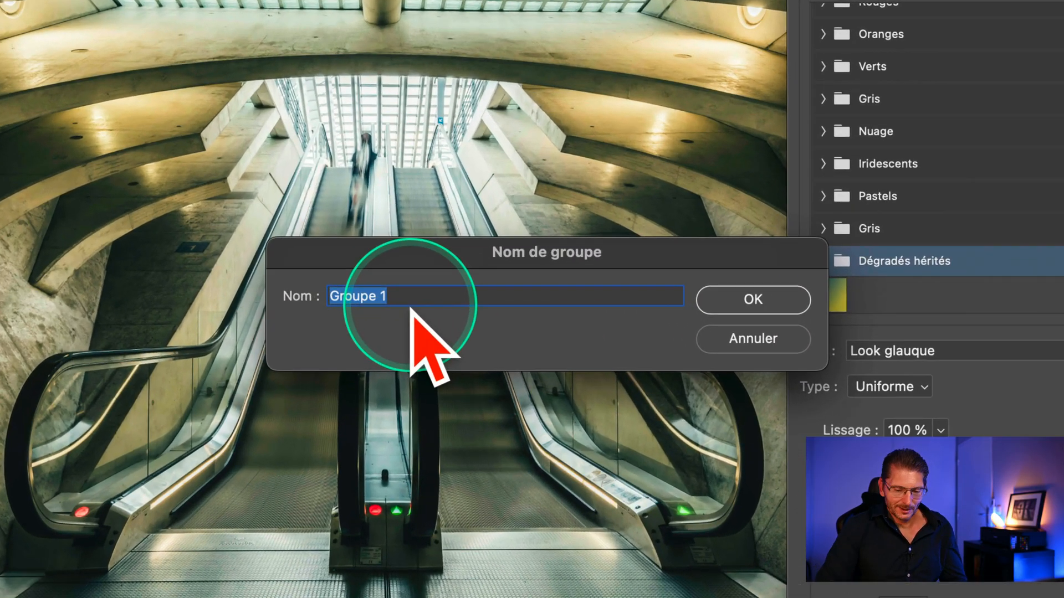
{"action": "type", "text": "PERSOS"}
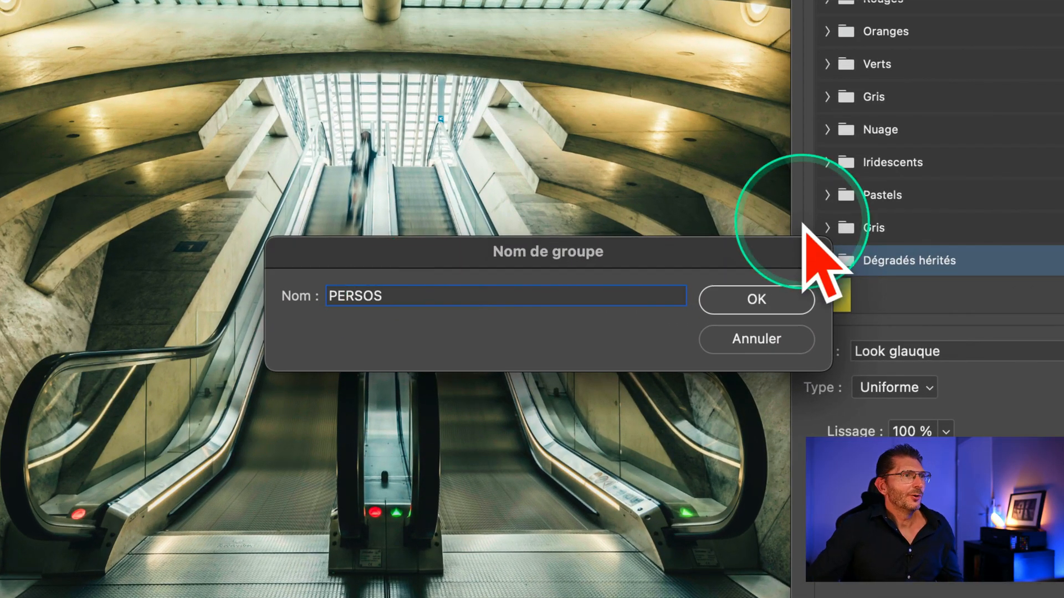
{"action": "left_click", "coordinate": [754, 301]}
{"action": "left_click", "coordinate": [913, 314]}
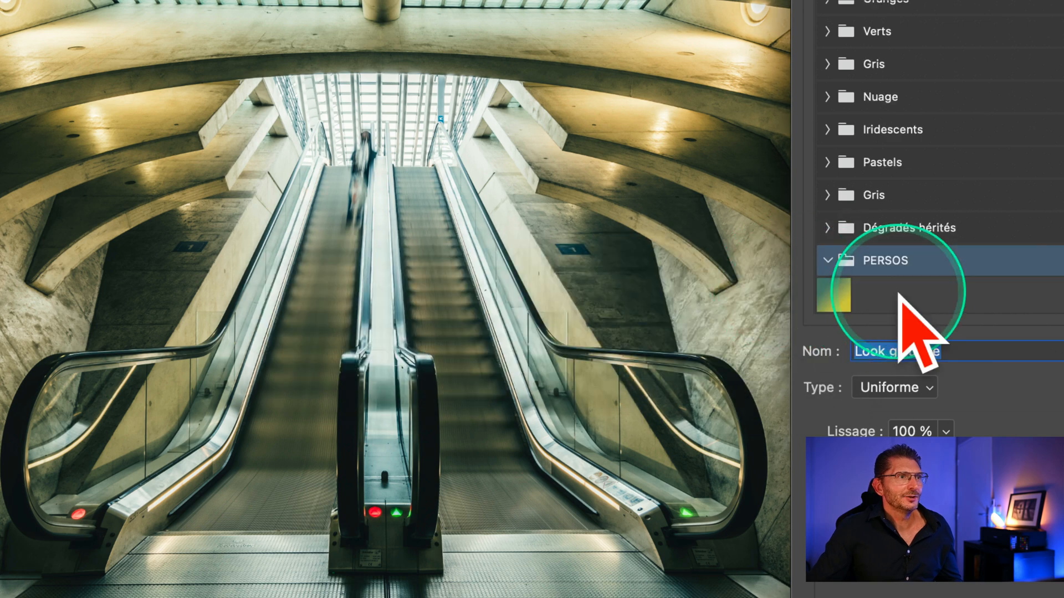
{"action": "left_click_drag", "start_coordinate": [835, 292], "coordinate": [879, 274]}
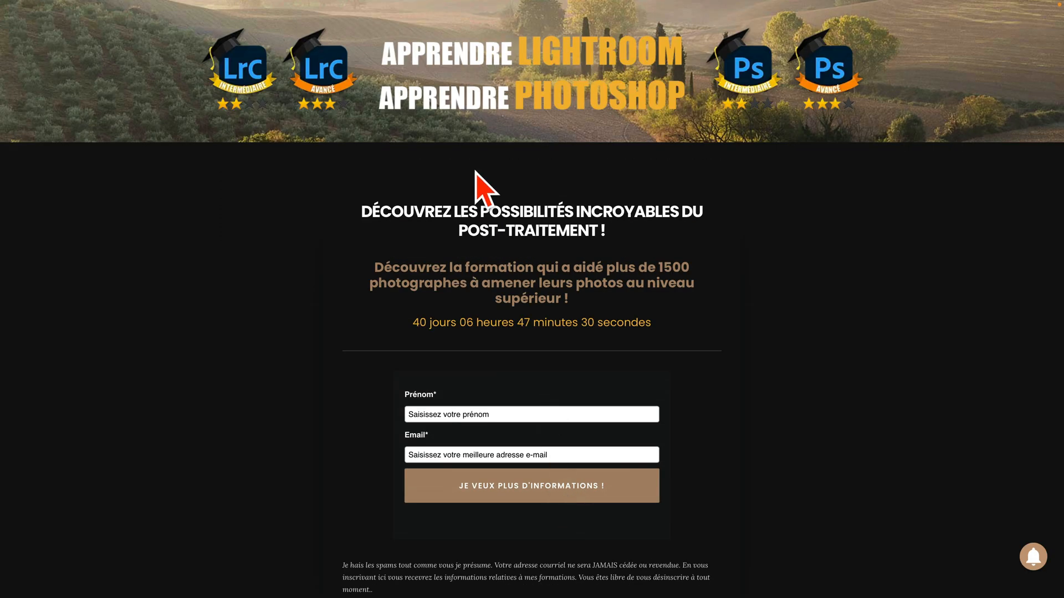
Step: In the web browser, show the full address of the Lightroom and Photoshop training page, then return to the page
{"action": "mouse_move", "coordinate": [454, 2]}
{"action": "left_click", "coordinate": [499, 29]}
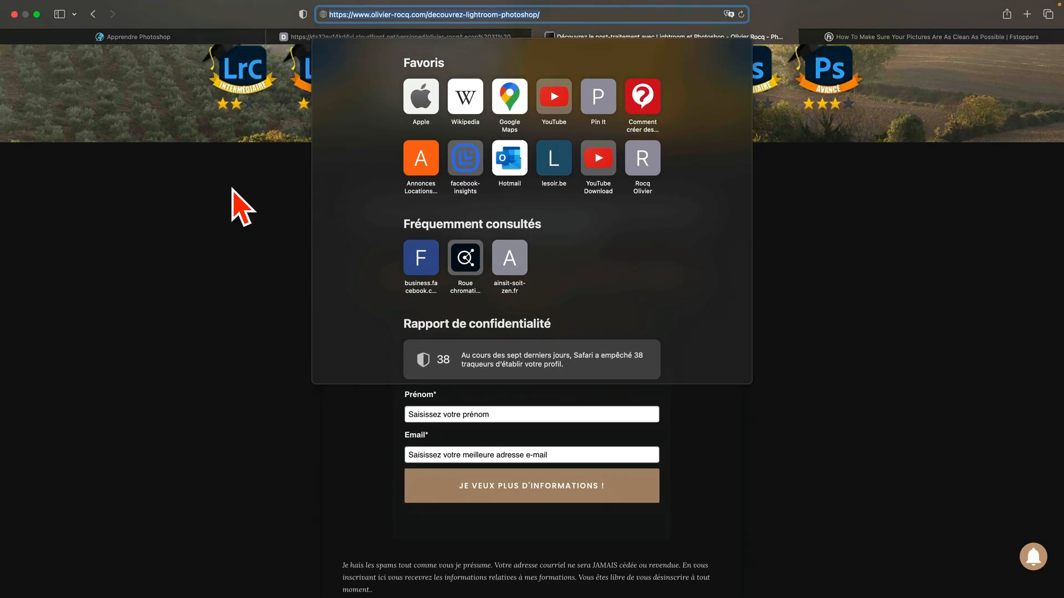
{"action": "left_click", "coordinate": [213, 202]}
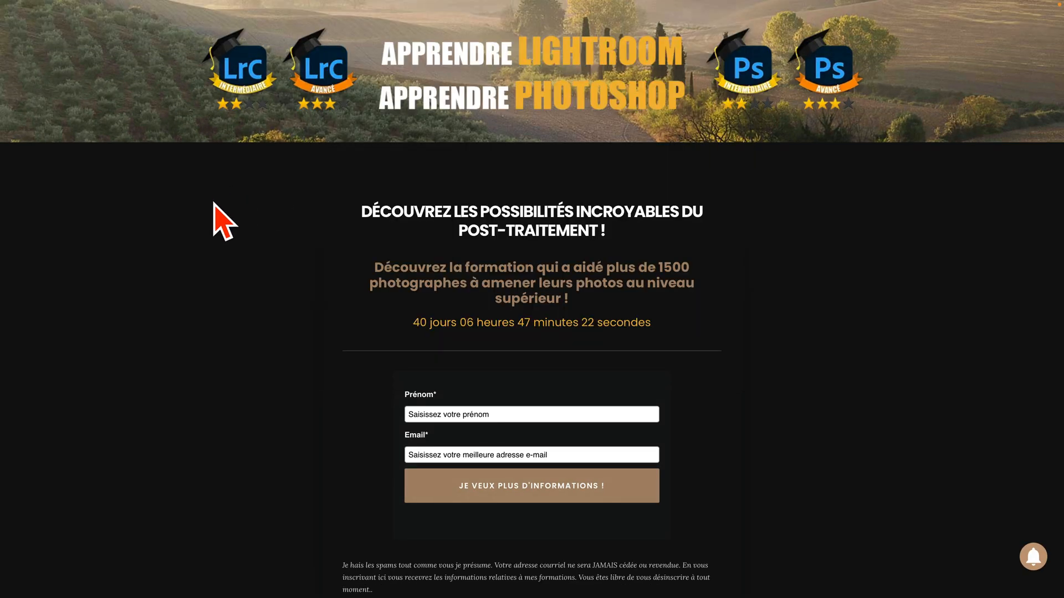